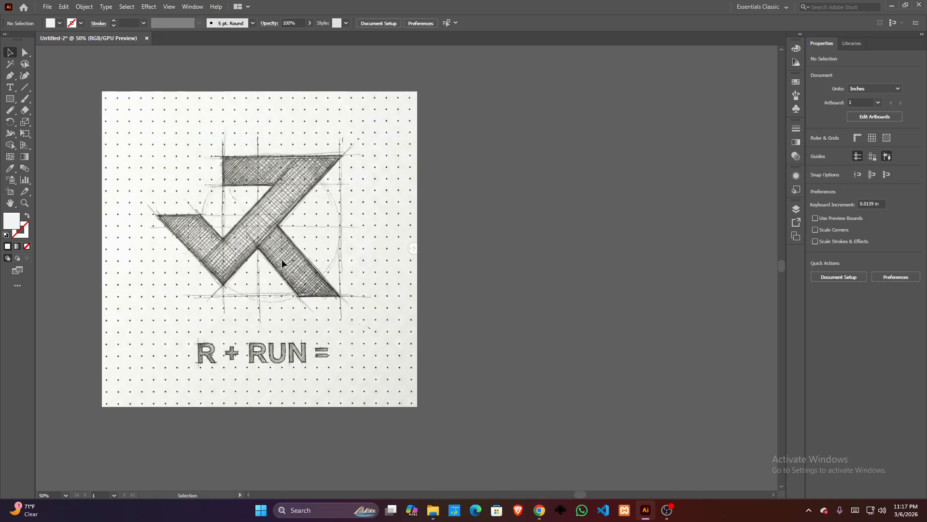
key("space")
left_click_drag(276, 259, 269, 241)
key("space")
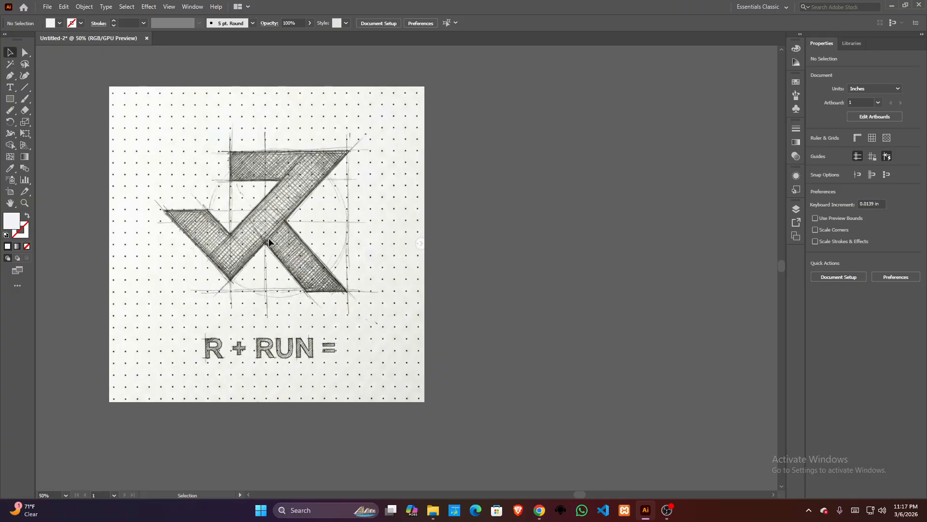
scroll(268, 238, "down", 2)
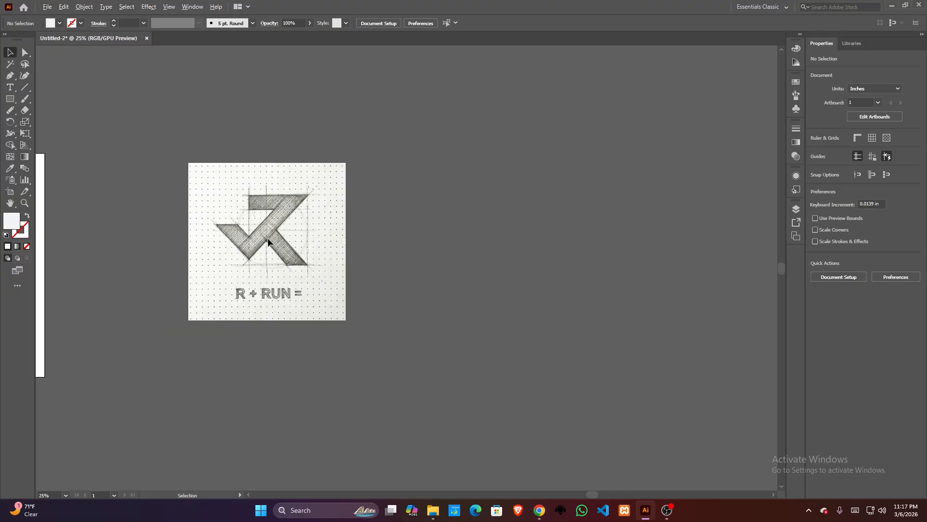
scroll(269, 238, "up", 2)
key("space")
left_click_drag(269, 234, 339, 235)
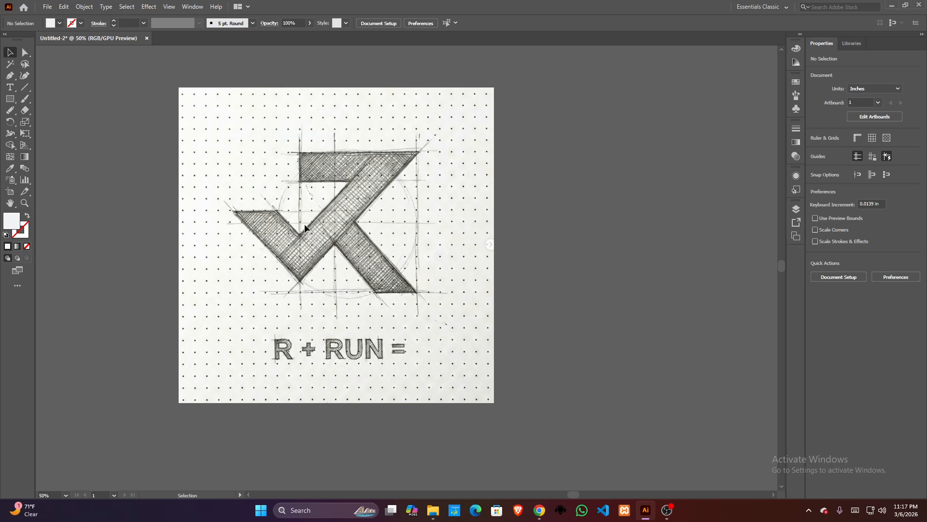
key("space")
left_click_drag(381, 226, 330, 229)
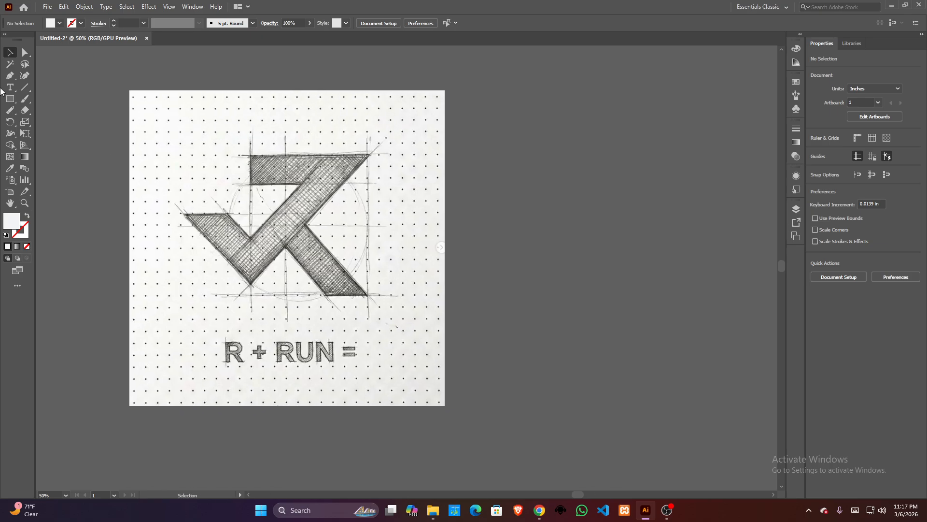
- Draw a horizontal straight line about 10.54 in long along the top edge of the sketched logo
left_click(25, 87)
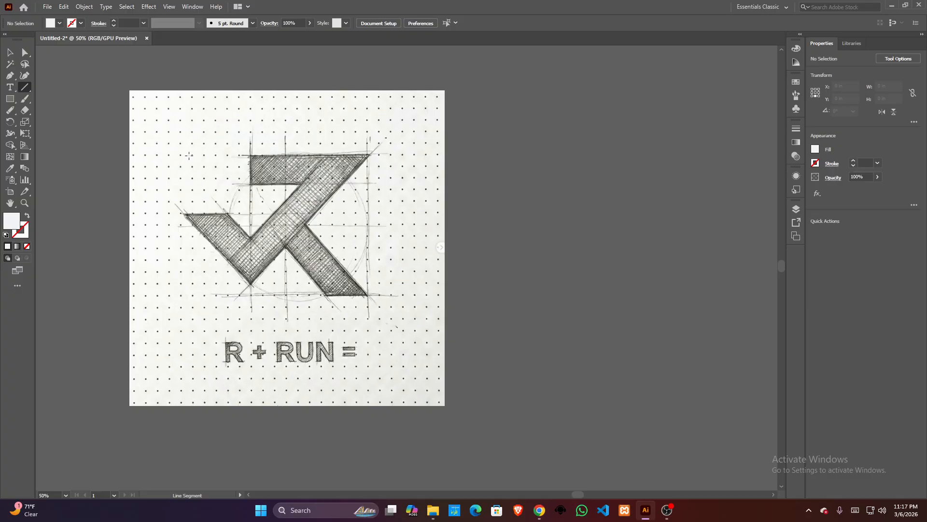
scroll(189, 155, "up", 2)
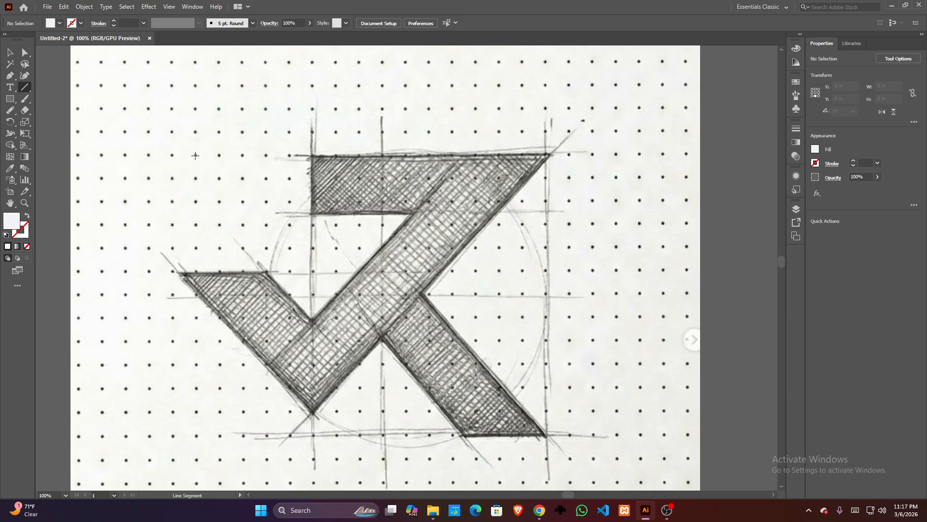
left_click_drag(196, 155, 720, 155)
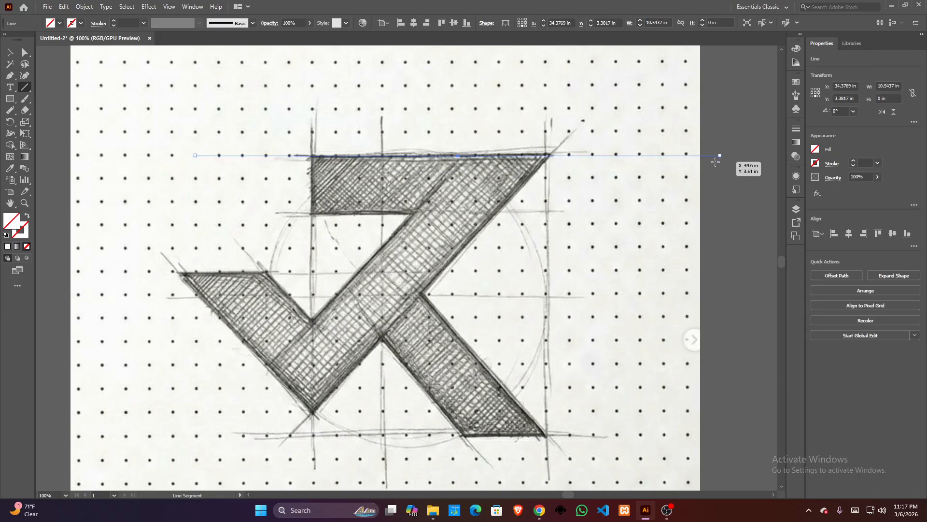
- Give the line a red stroke with a weight of 7 pt
left_click(12, 54)
left_click(127, 23)
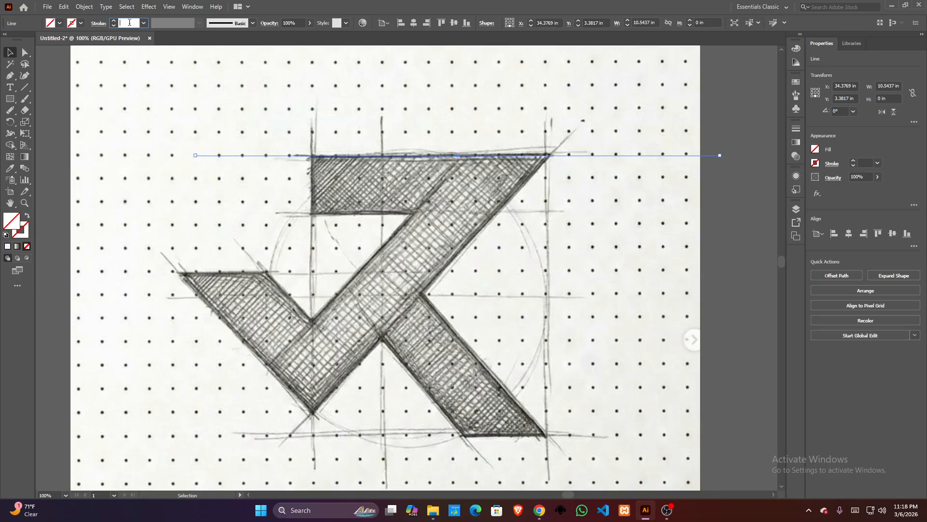
type("4")
key("Return")
type("7")
key("Return")
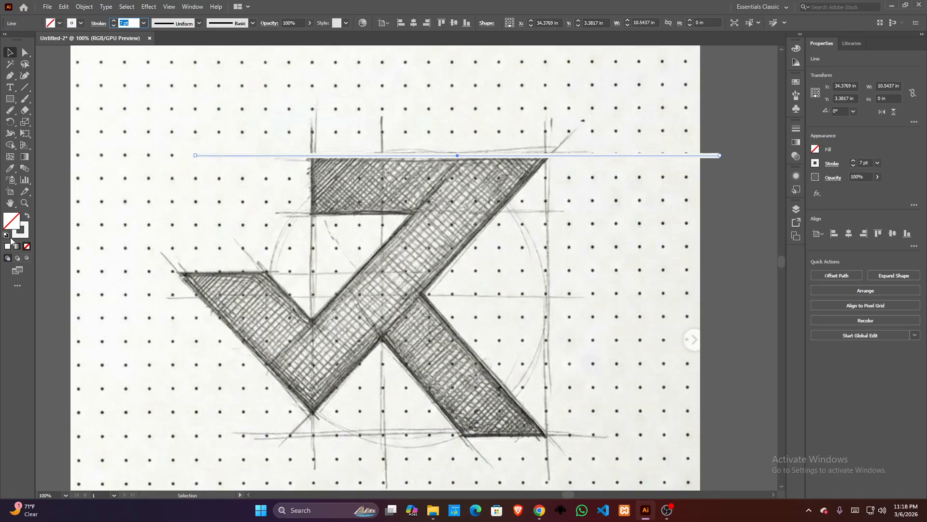
left_click(80, 23)
left_click(75, 40)
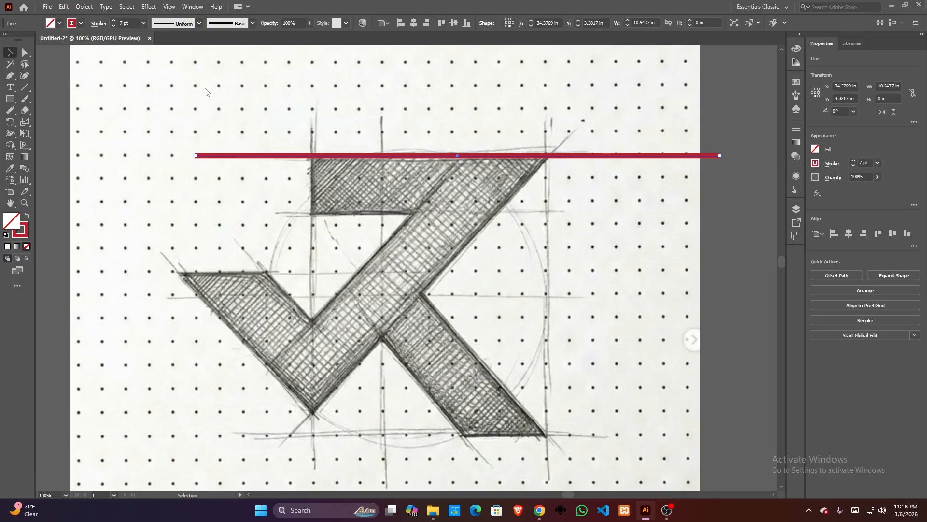
- Duplicate the red line about 1.12 in straight down onto the lower edge of the sketch's top bar
key("space")
left_click_drag(365, 200, 274, 155)
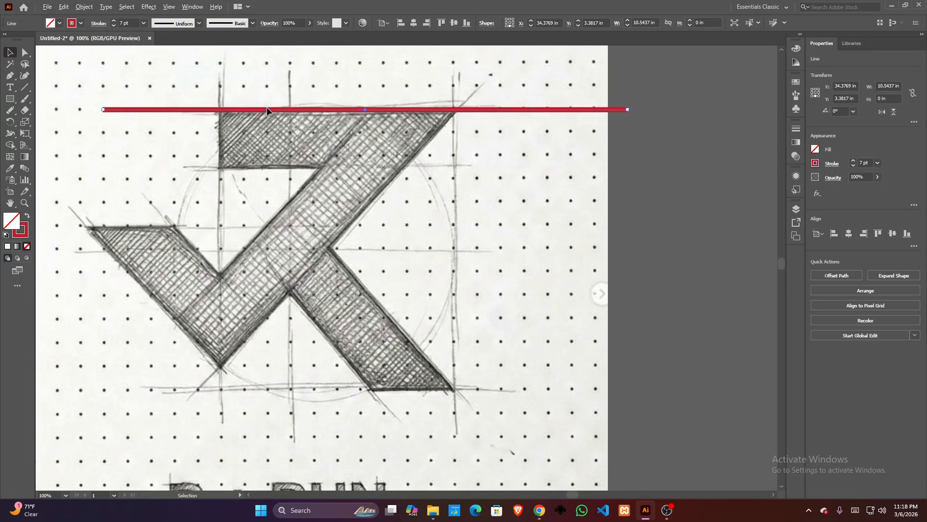
left_click_drag(267, 110, 267, 167)
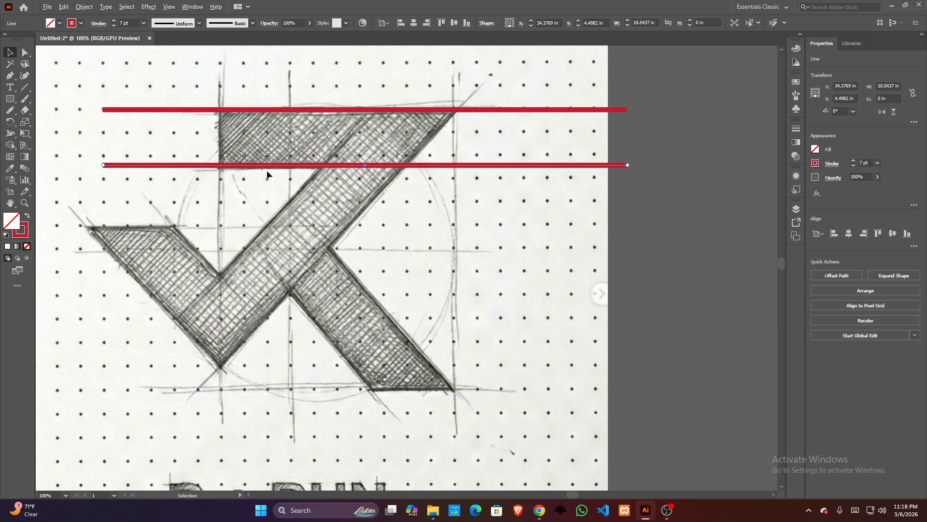
scroll(266, 170, "down", 1)
left_click(471, 160)
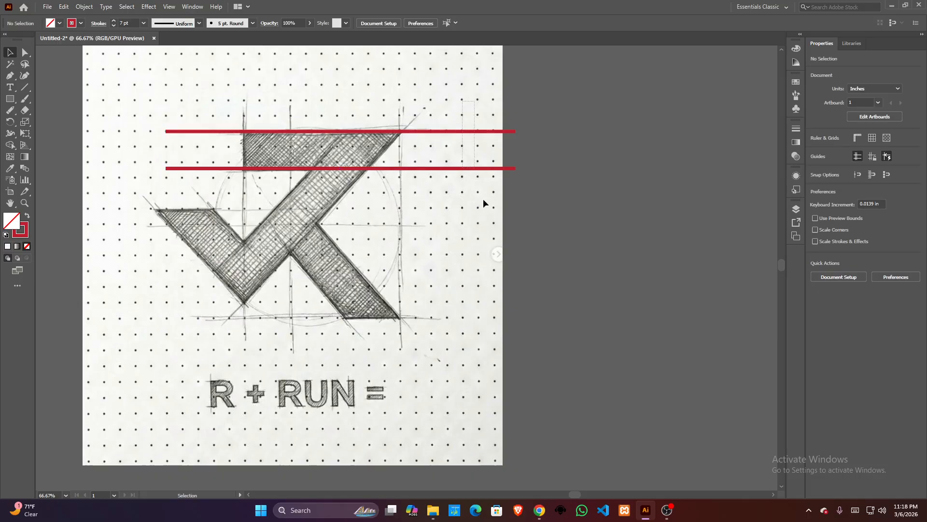
left_click_drag(483, 201, 496, 257)
key("a")
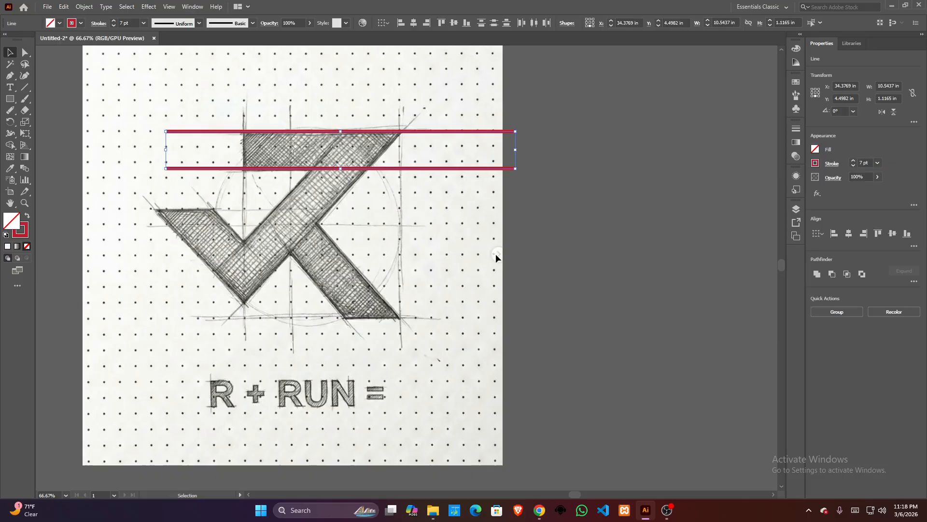
key("v")
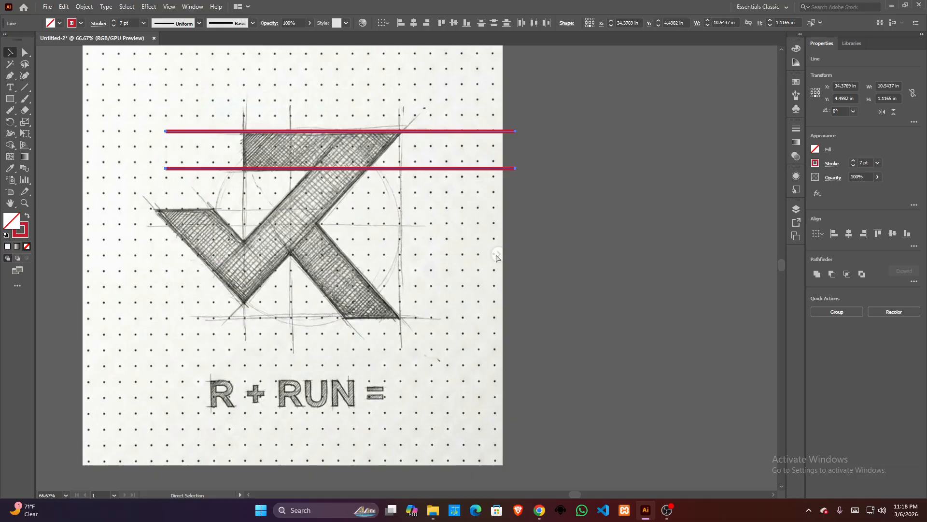
left_click_drag(519, 128, 263, 299)
key("ctrl+z")
- Select both horizontal red lines and create a copy of the pair rotated by 45°
left_click_drag(475, 99, 489, 199)
double_click(10, 121)
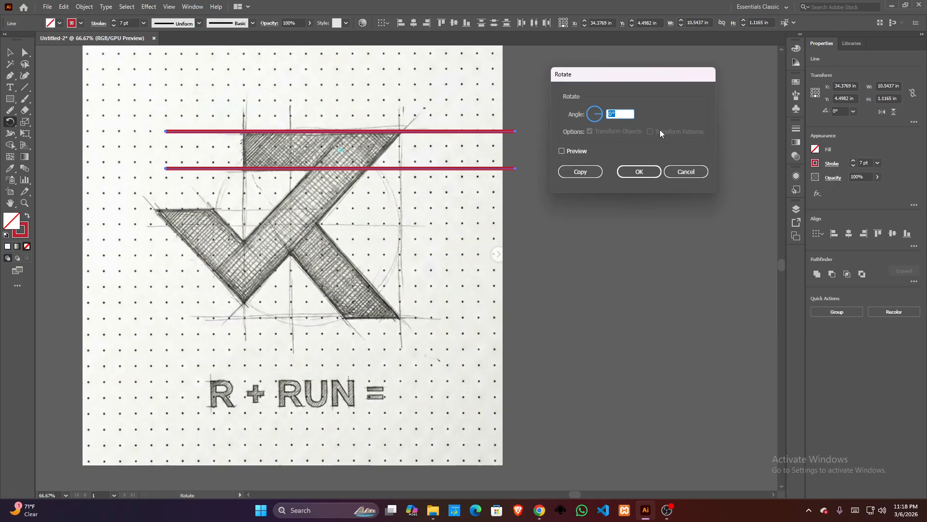
left_click(627, 115)
left_click(576, 151)
left_click(614, 115)
scroll(616, 115, "up", 20)
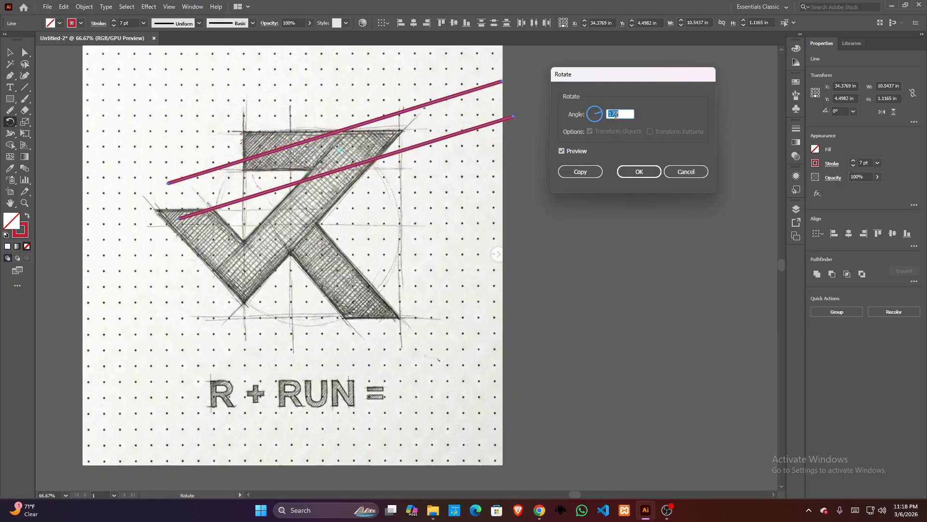
scroll(616, 115, "up", 20)
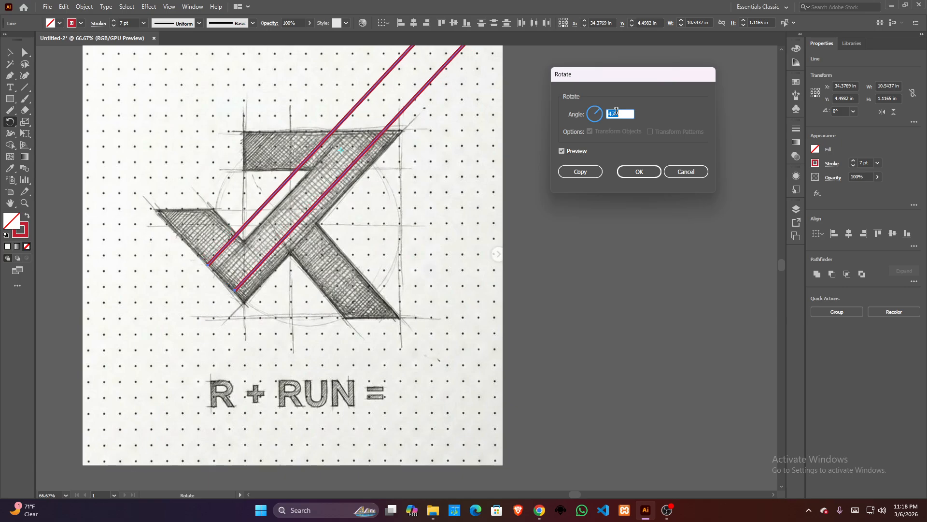
scroll(616, 110, "down", 1)
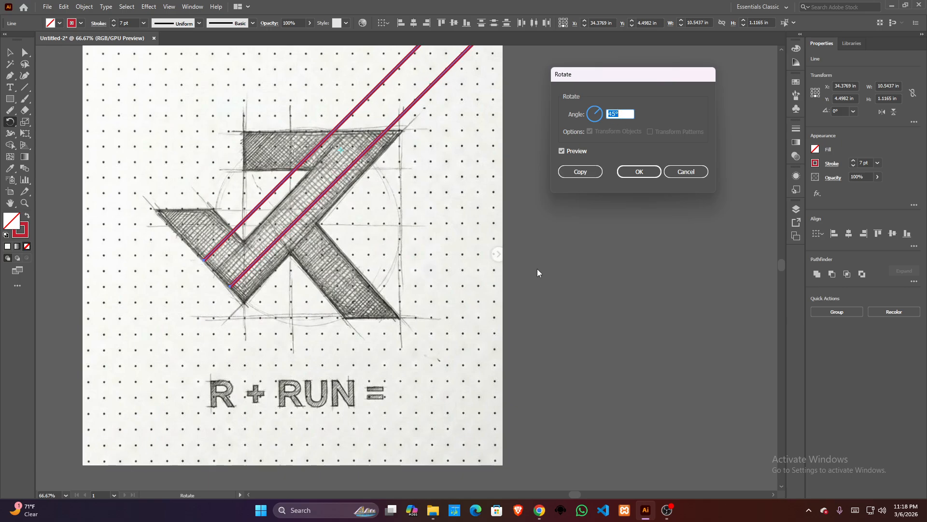
left_click(580, 172)
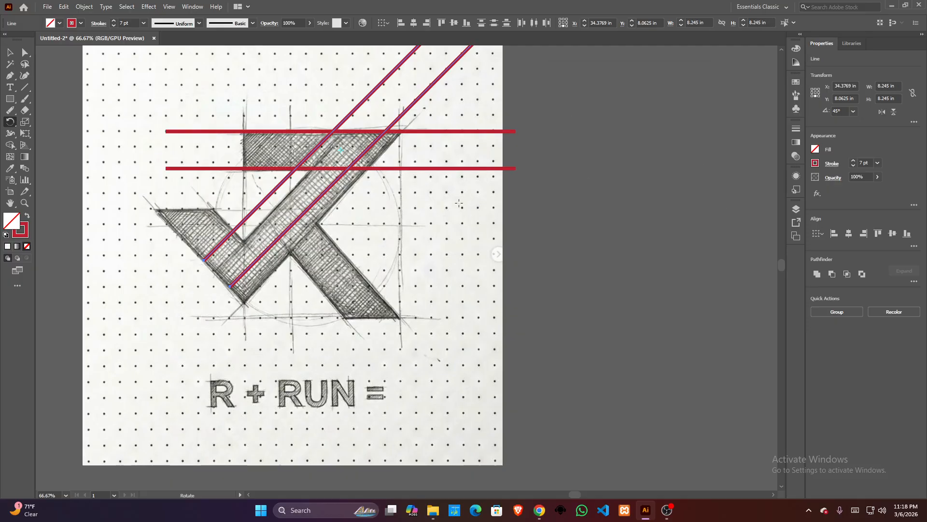
- Move the 45° line pair so it follows both edges of the sketch's long diagonal band
left_click(10, 52)
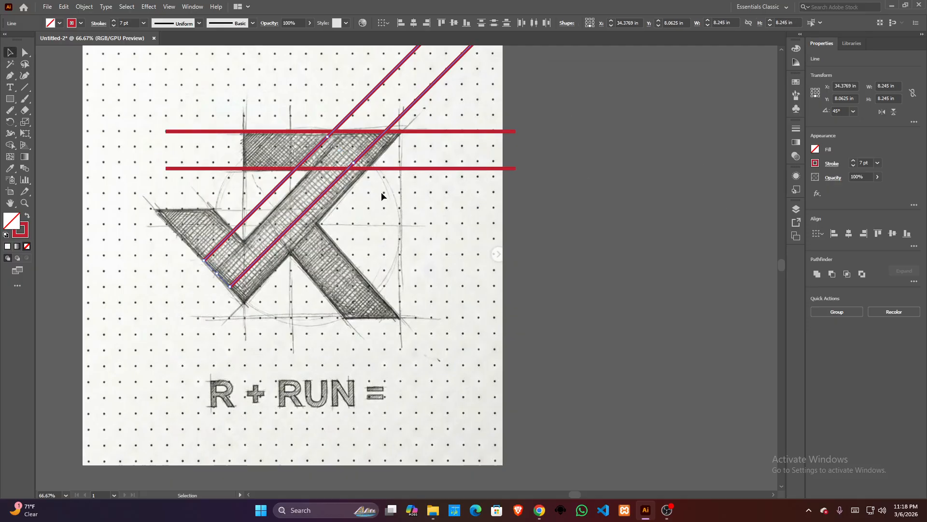
left_click_drag(326, 193, 331, 203)
left_click(430, 208)
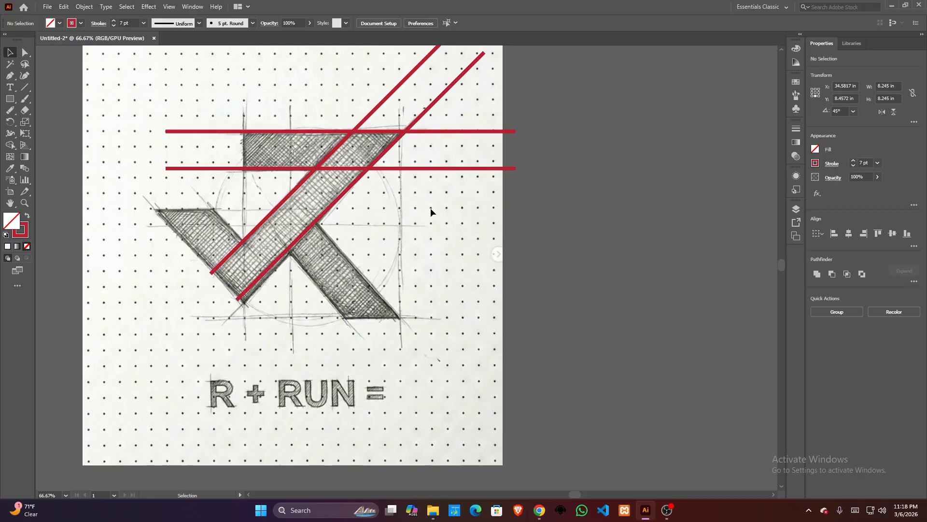
- Select the two horizontal red lines and create a copy of the pair rotated by -45°
key("space")
left_click_drag(443, 214, 529, 217)
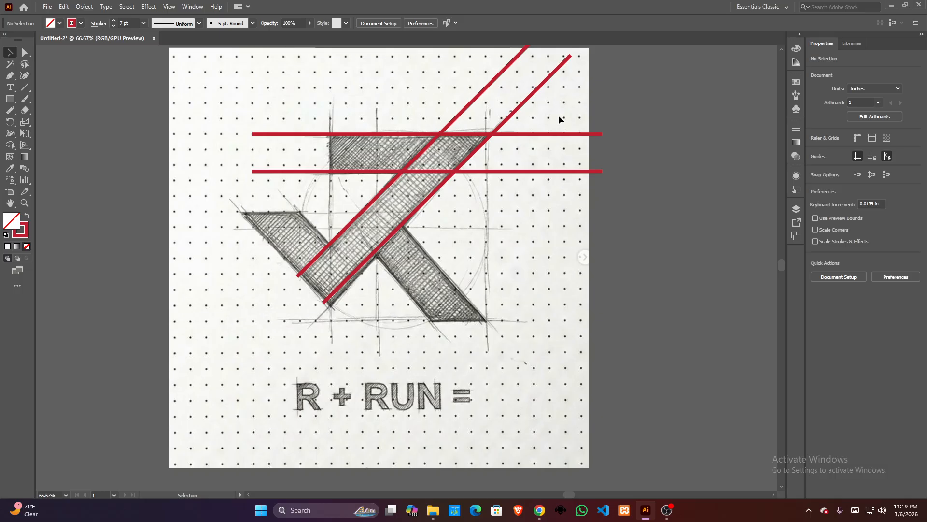
left_click_drag(559, 120, 562, 191)
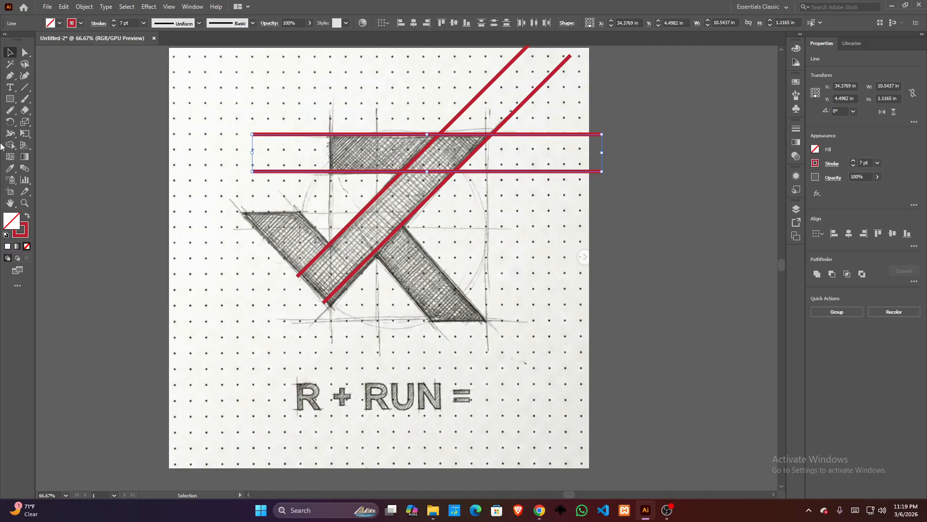
double_click(11, 123)
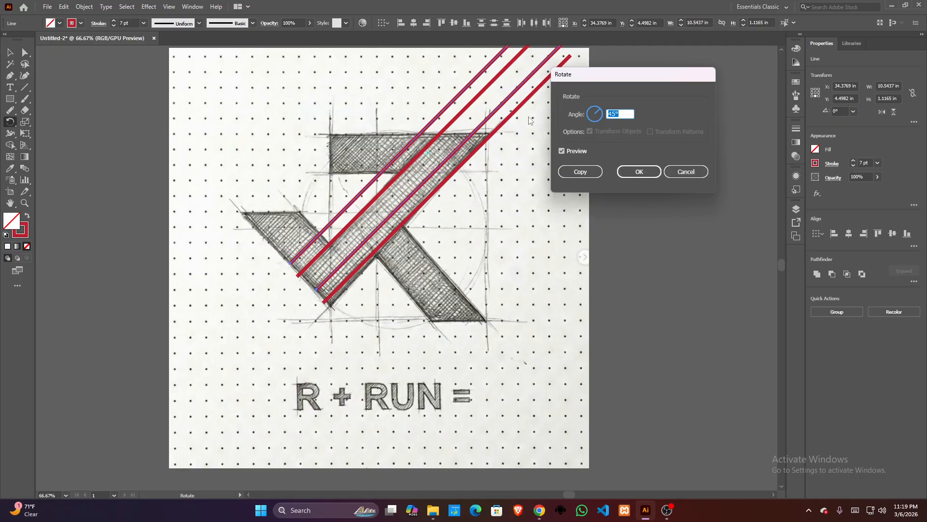
left_click(623, 112)
key("Up")
key("Up")
key("Up")
key("Up")
key("Up")
key("Up")
key("Up")
key("Up")
key("Up")
key("Up")
key("Up")
key("Up")
key("Up")
key("Up")
key("Up")
key("Up")
key("Up")
key("Up")
key("Up")
key("Up")
key("Up")
key("Up")
key("Up")
key("Up")
key("Up")
key("Up")
key("Up")
key("Up")
key("Up")
key("Up")
key("Up")
key("Up")
key("Up")
key("Up")
key("Up")
key("Up")
key("Up")
key("Up")
key("Up")
key("Up")
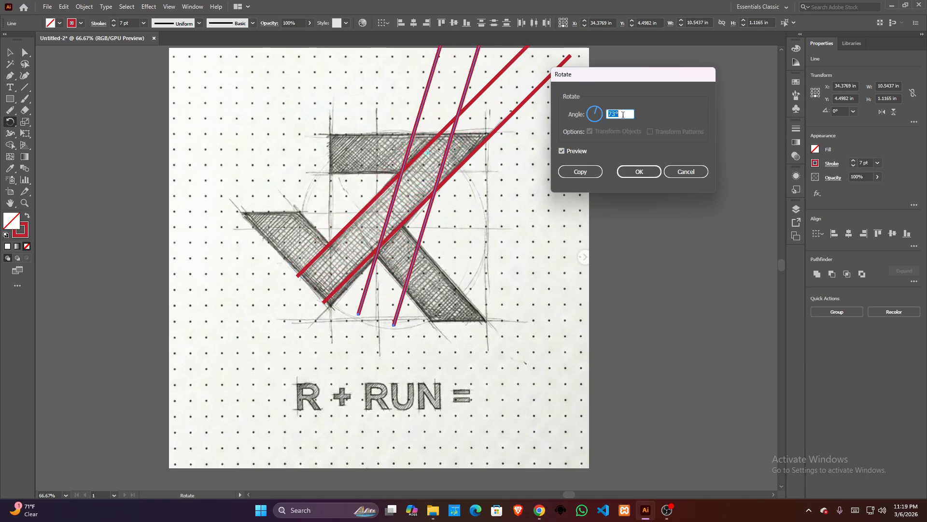
key("Up")
key("Up")
key("Up")
key("Up")
key("Up")
key("Up")
key("Up")
key("Up")
key("Up")
key("Up")
key("Up")
key("Up")
key("Up")
key("Up")
key("Up")
key("Up")
key("Up")
key("Up")
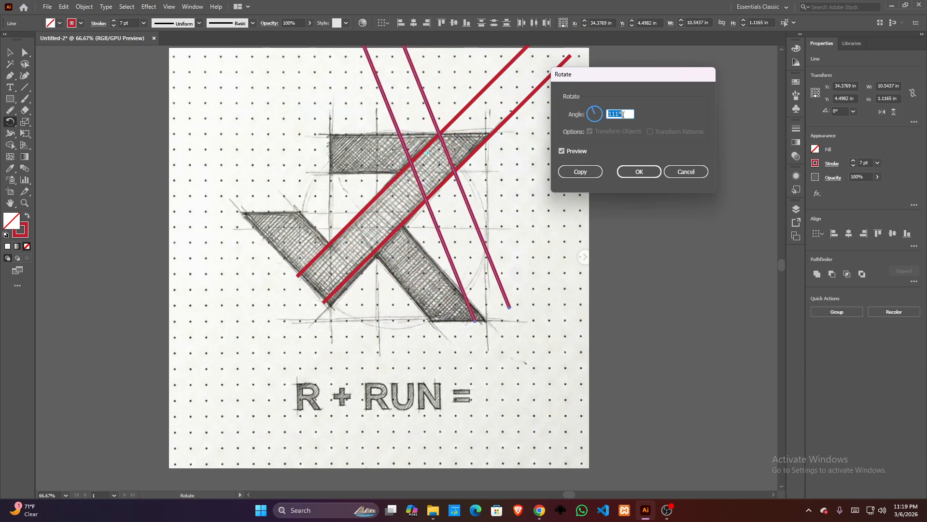
key("Down")
key("Down")
key("Down")
key("Down")
key("Down")
key("Down")
key("Down")
key("Down")
key("Down")
key("Down")
key("Down")
key("Down")
key("Down")
key("Down")
key("Down")
key("Down")
key("Down")
key("Down")
key("Down")
key("Down")
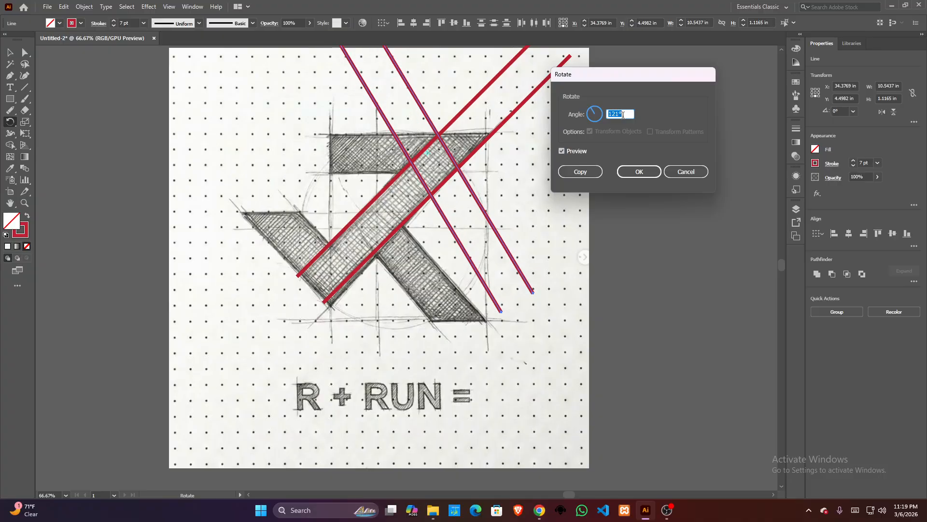
key("Down")
key("Down")
key("Down")
key("Down")
key("Down")
key("Down")
key("Down")
key("Down")
key("Down")
key("Down")
key("Down")
key("Down")
key("Down")
key("Down")
key("Down")
key("Down")
key("Down")
key("Down")
key("Down")
key("Down")
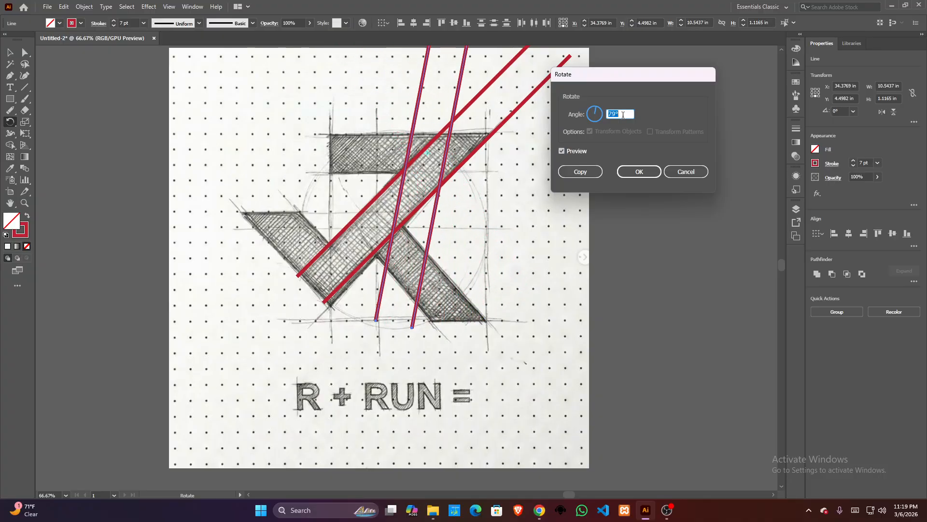
key("Down")
key("Down")
key("Down")
key("Down")
key("Down")
key("Down")
key("Down")
key("Down")
key("Down")
key("Down")
key("Down")
key("Down")
key("Down")
key("Down")
key("Down")
key("Down")
key("Down")
key("Down")
key("Down")
key("Down")
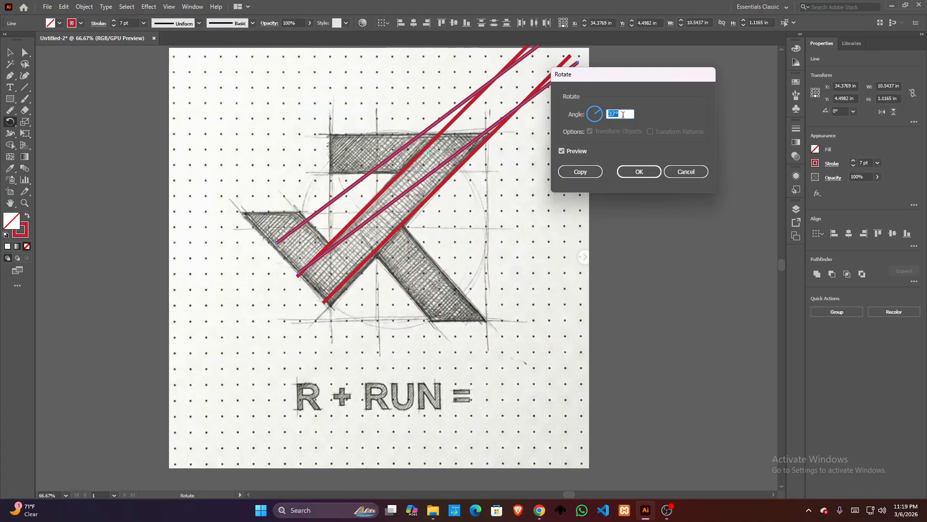
key("Down")
key("Down")
key("Down")
key("Down")
key("Down")
key("Down")
key("Down")
key("Down")
key("Down")
key("Down")
key("Down")
key("Down")
key("Down")
key("Down")
key("Down")
key("Down")
key("Down")
key("Down")
key("Down")
key("Down")
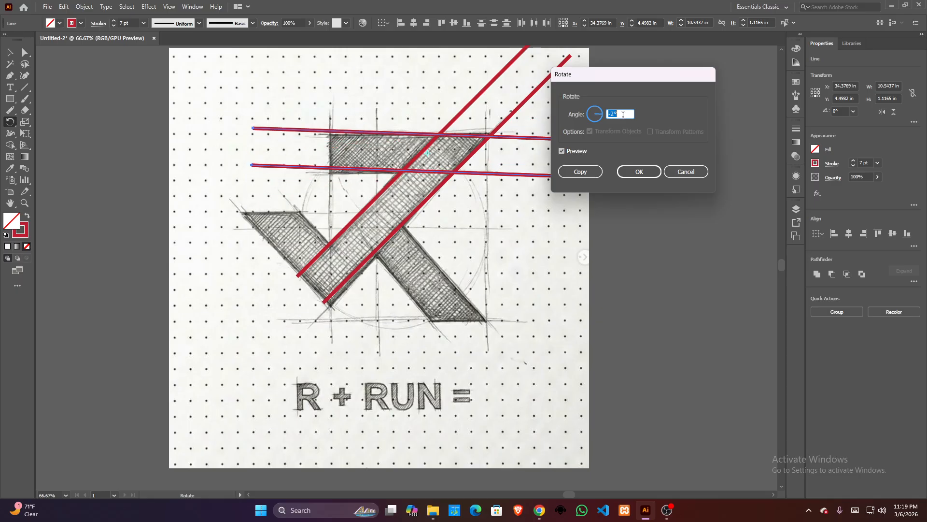
key("Down")
key("Down")
key("Down")
key("Down")
key("Down")
key("Down")
key("Down")
key("Down")
key("Down")
key("Down")
key("Down")
key("Down")
key("Down")
key("Down")
key("Down")
key("Down")
key("Down")
key("Down")
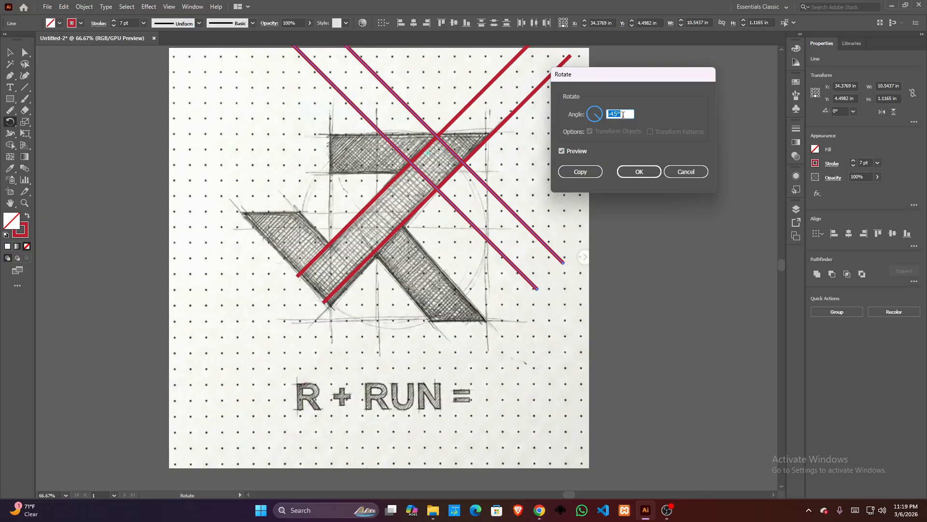
left_click(579, 172)
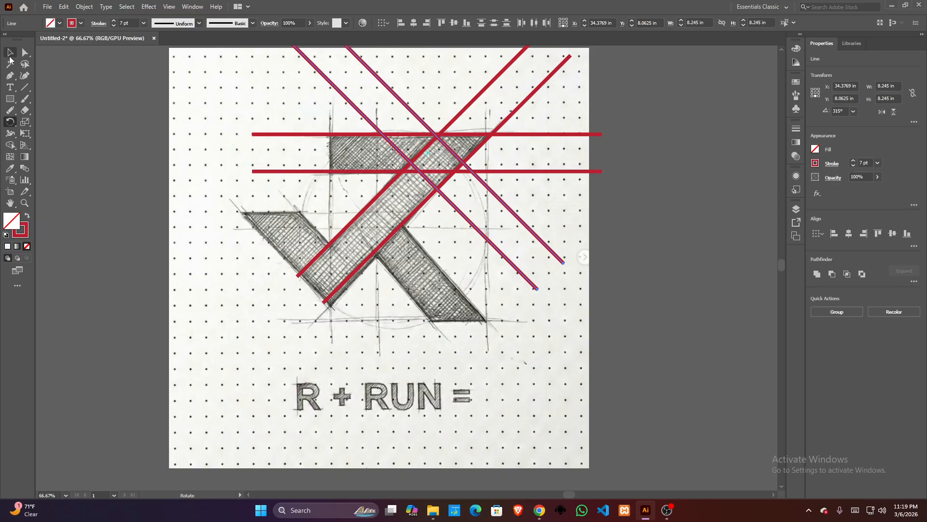
- Move the -45° line pair onto the edges of the sketch's lower-right leg, starting where it meets the diagonal band
left_click(10, 52)
left_click_drag(524, 225, 477, 302)
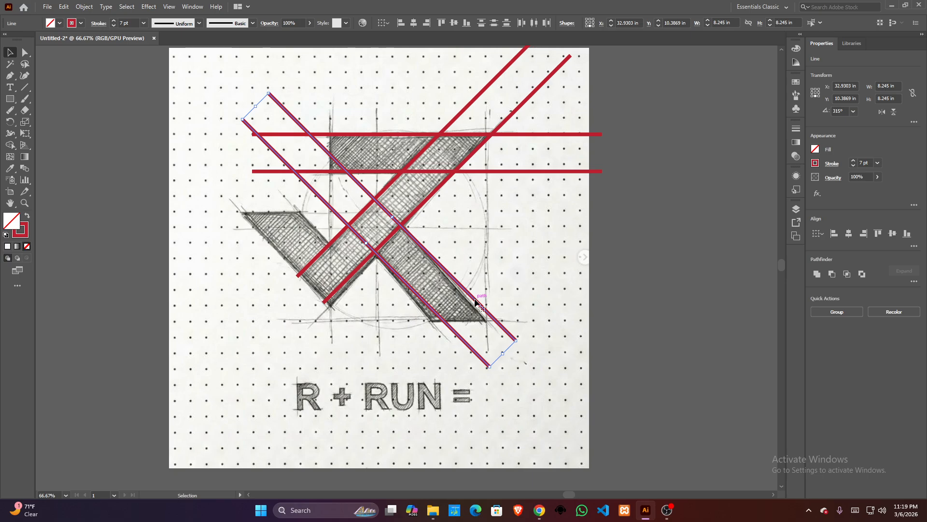
left_click_drag(476, 301, 472, 303)
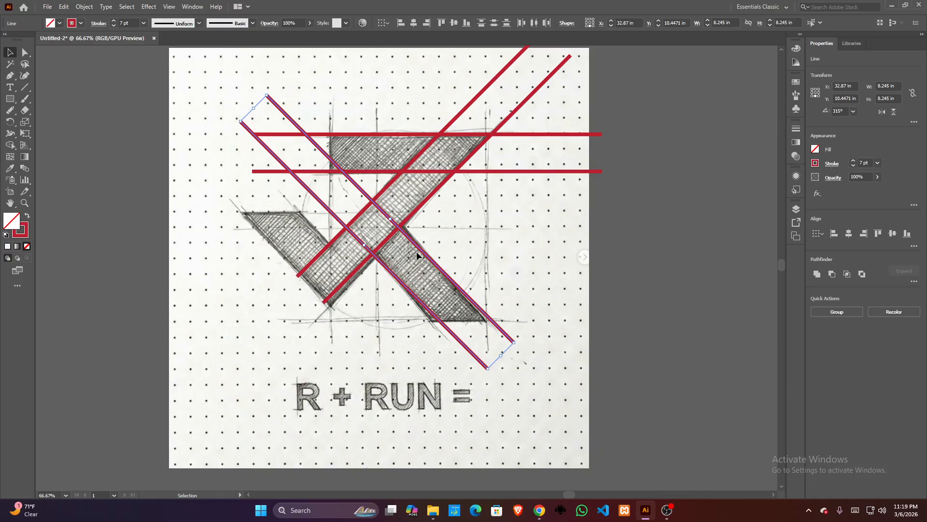
- Place a copy of the -45° line pair along both edges of the sketch's lower-left leg
left_click_drag(422, 250, 352, 269)
left_click(477, 219)
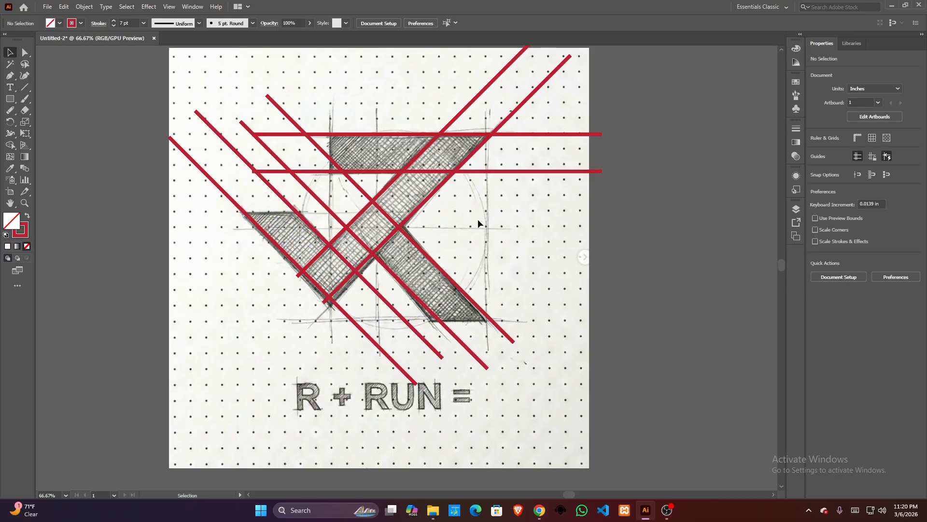
- Copy the uppermost horizontal red line to the sketch's base, and place another copy along the flat top of the lower-left leg
left_click(387, 132)
left_click_drag(387, 131, 367, 323)
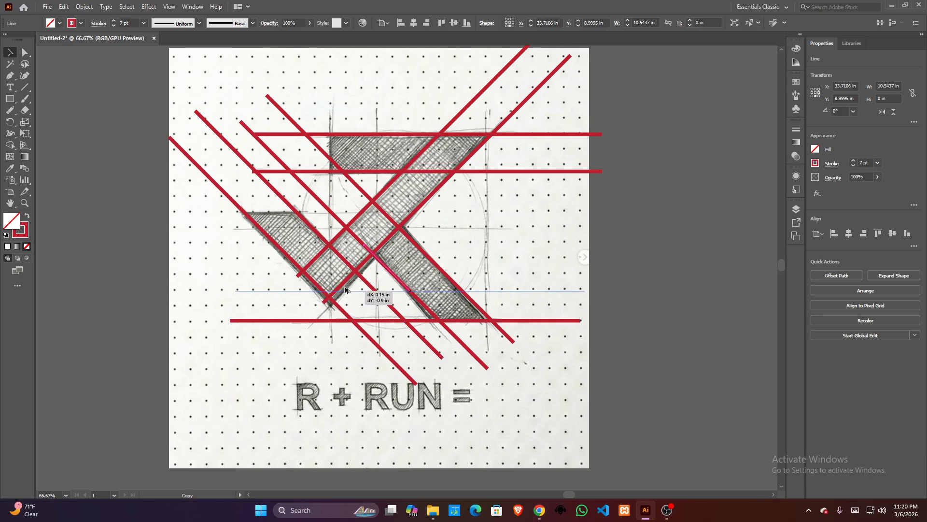
left_click_drag(340, 320, 338, 213)
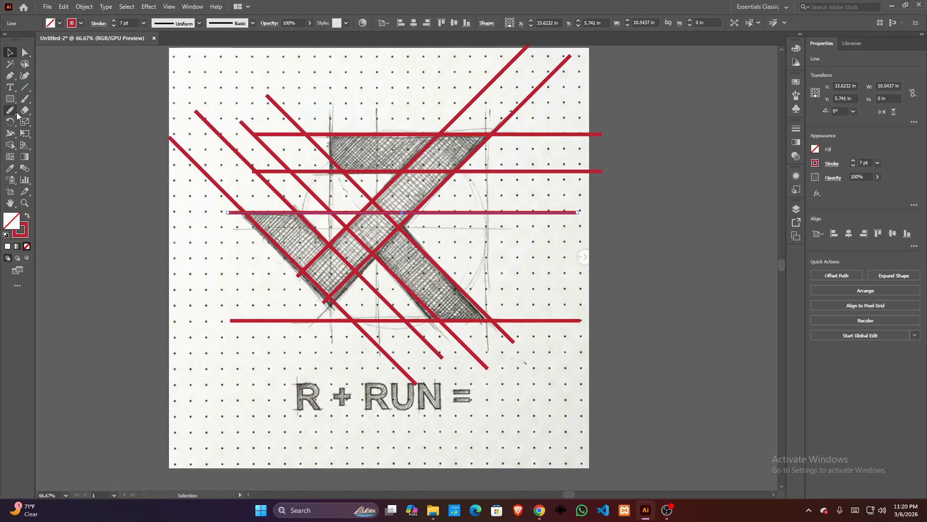
- Draw a vertical red line about 8.2 in long and align it with the short vertical end of the sketch's top bar
left_click(25, 87)
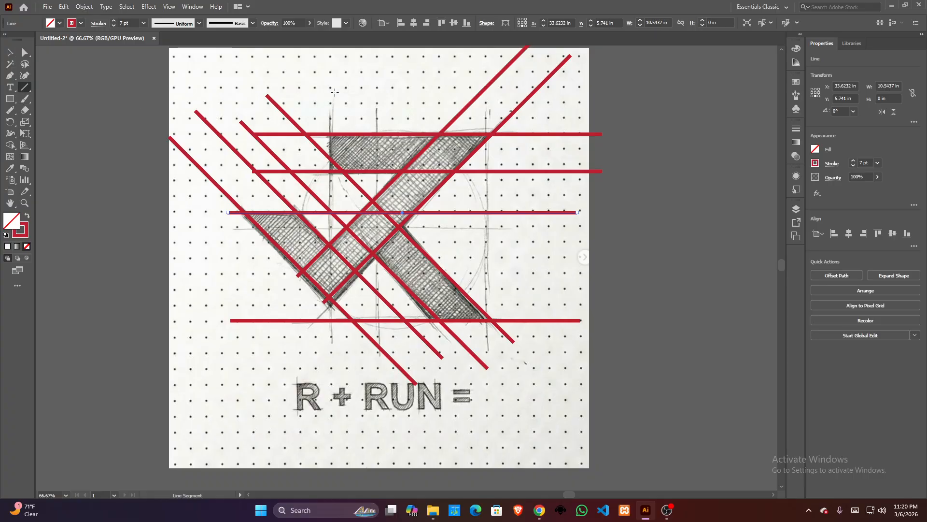
left_click_drag(334, 92, 335, 363)
left_click(10, 52)
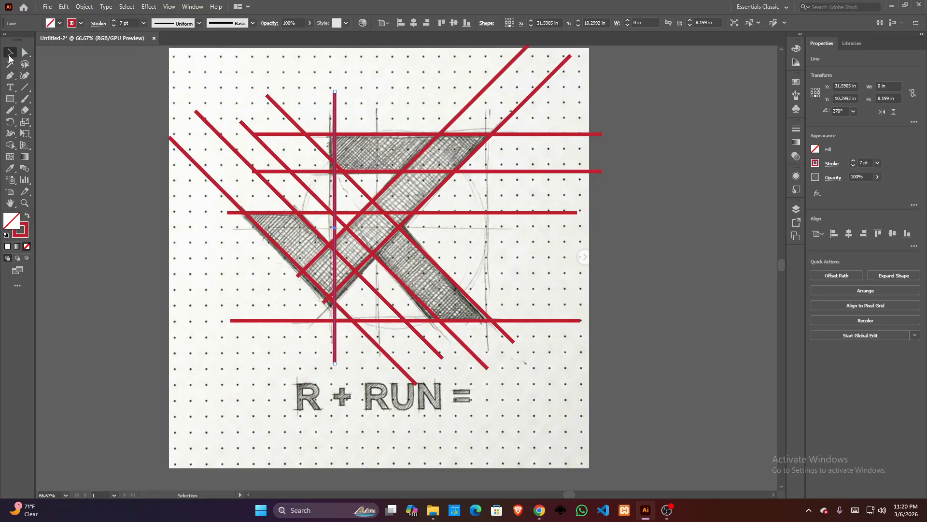
left_click_drag(336, 117, 332, 115)
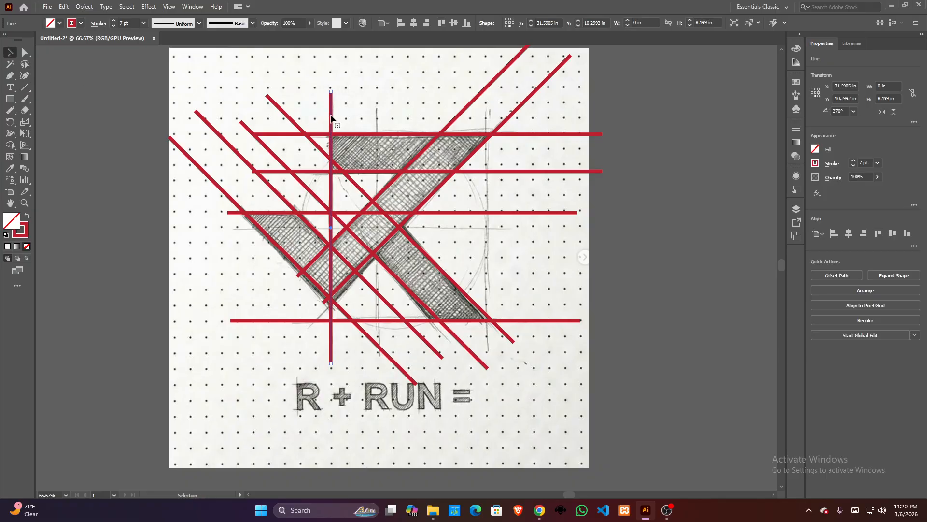
left_click(354, 79)
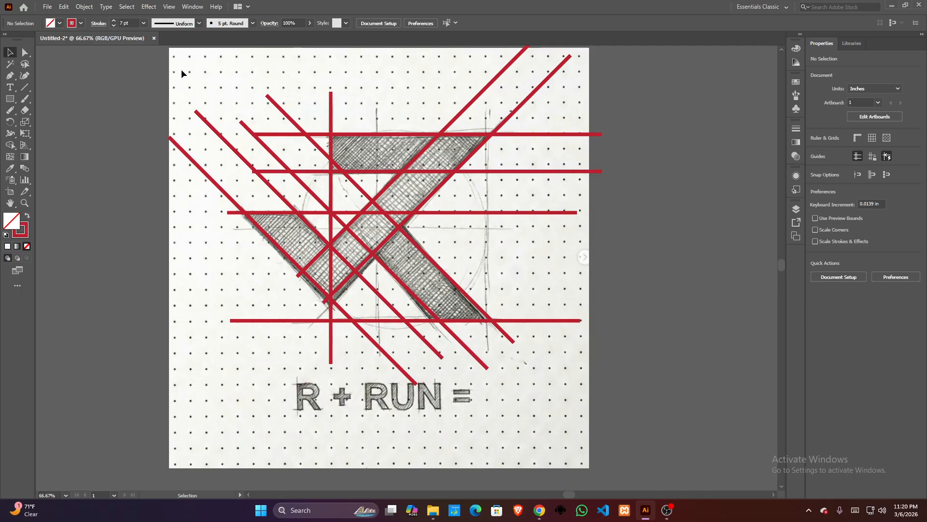
- Select all the red construction lines for the Shape Builder and set the fill colour to light blue
mouse_move(182, 74)
left_mouse_down()
mouse_move(552, 363)
mouse_move(564, 353)
left_mouse_up()
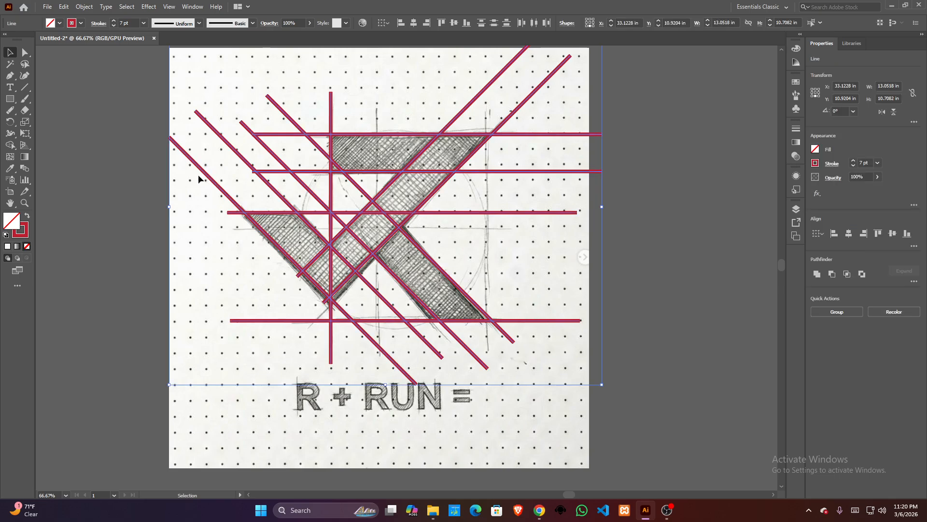
left_click(10, 146)
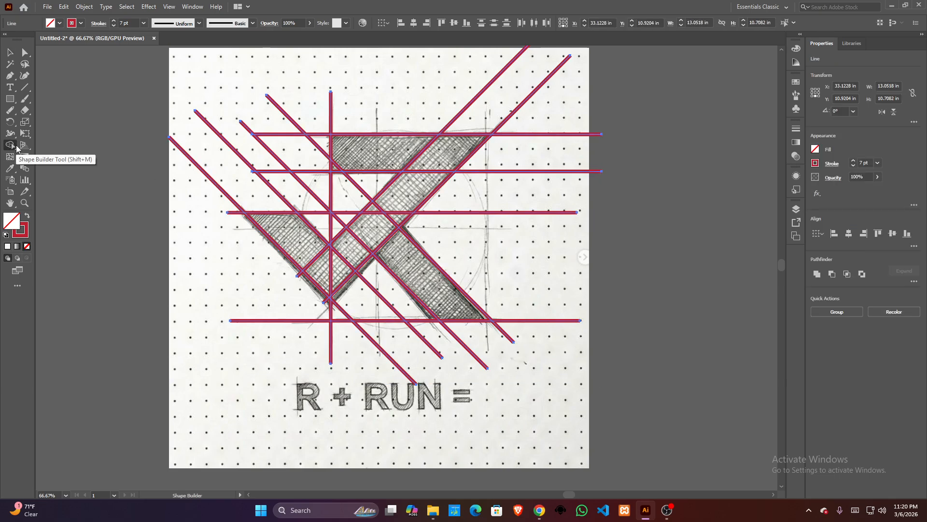
left_click(61, 23)
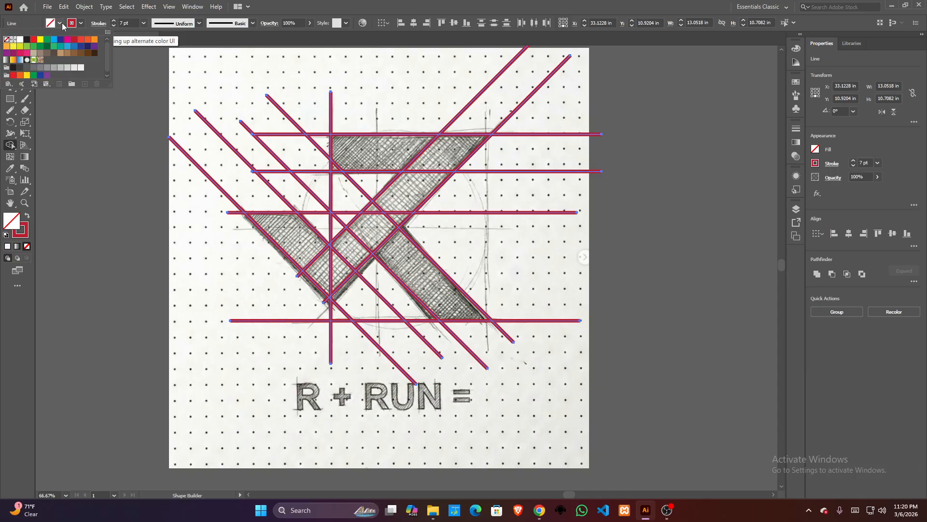
left_click(54, 40)
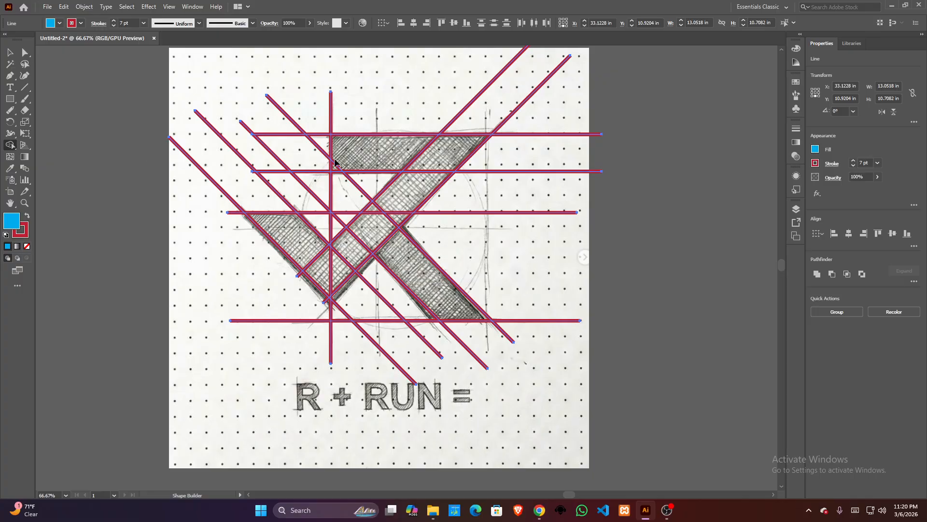
- Merge the regions inside the sketch's top bar into one blue shape with the Shape Builder
scroll(341, 168, "up", 2)
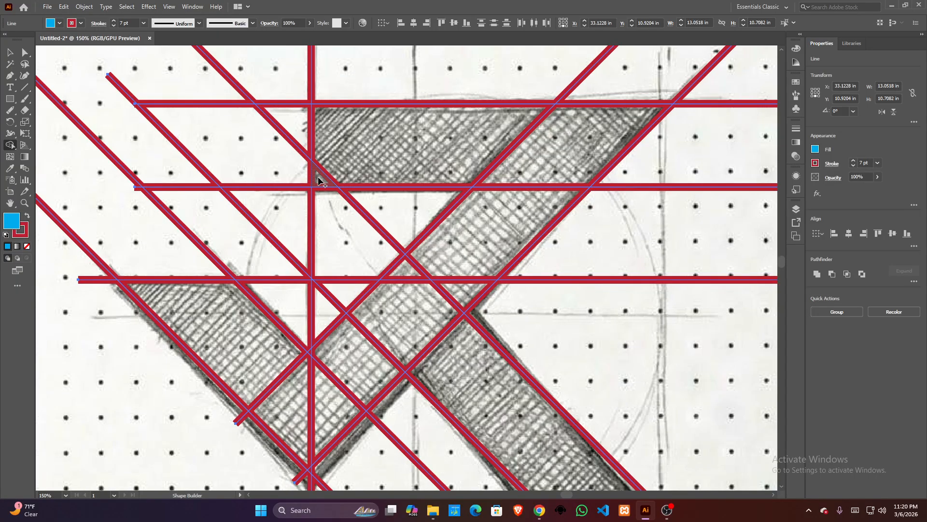
left_click(384, 161)
left_click_drag(549, 160, 544, 156)
scroll(545, 155, "down", 2)
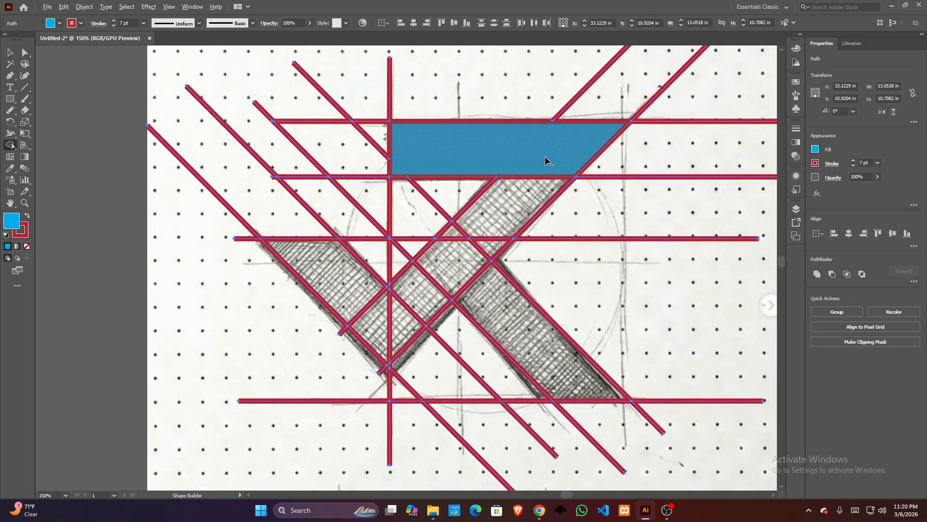
- Merge the regions of the diagonal band, including the sliver at the vertical line, and both lower legs into the blue top bar shape
left_click(502, 209)
left_click(500, 219)
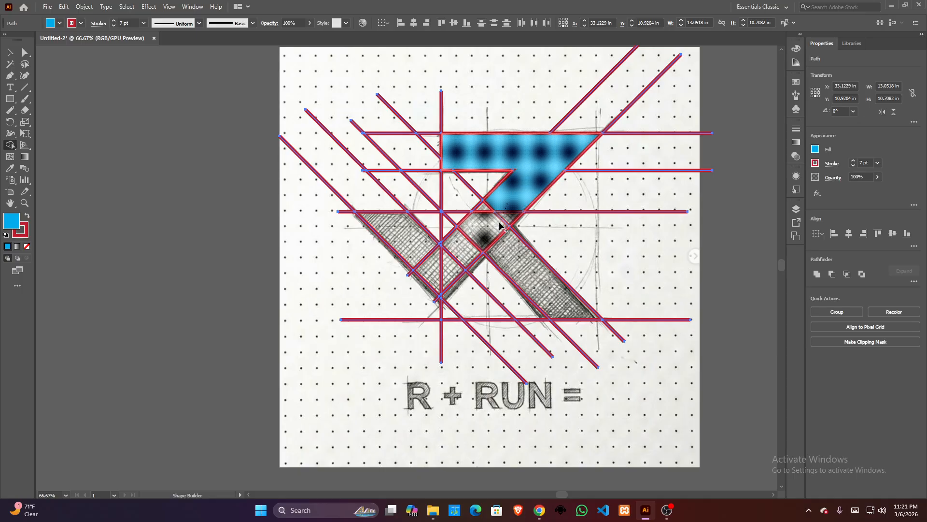
left_click_drag(456, 258, 434, 271)
scroll(457, 248, "up", 7)
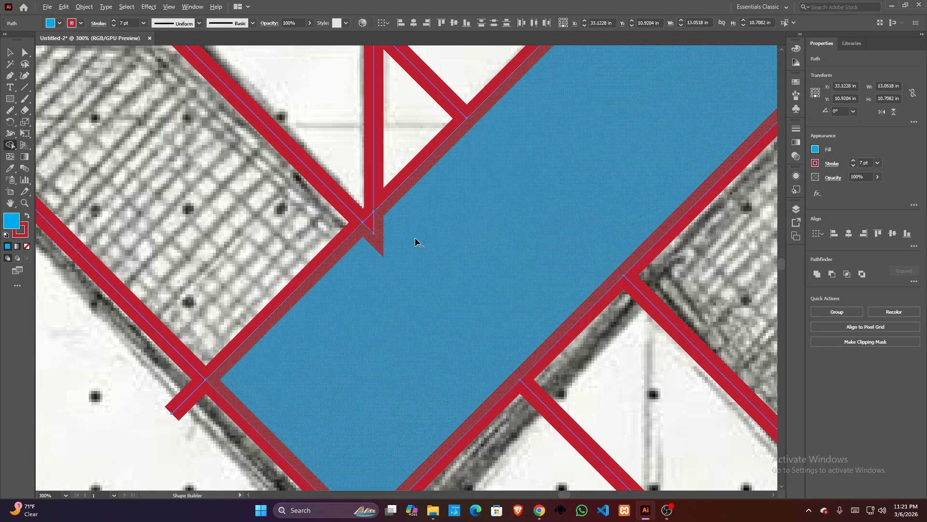
mouse_move(368, 220)
left_mouse_down()
mouse_move(325, 218)
mouse_move(331, 238)
left_mouse_up()
scroll(331, 238, "down", 4)
scroll(399, 238, "down", 3)
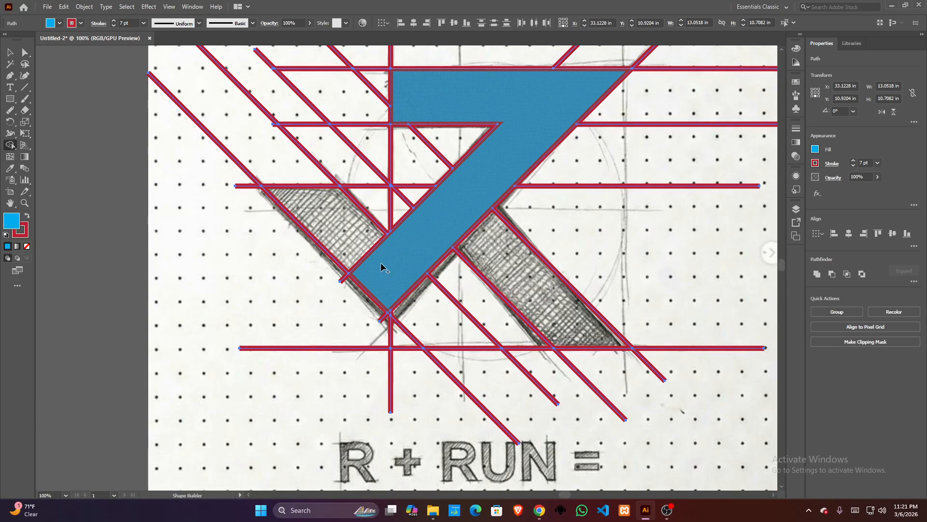
left_click_drag(381, 267, 321, 219)
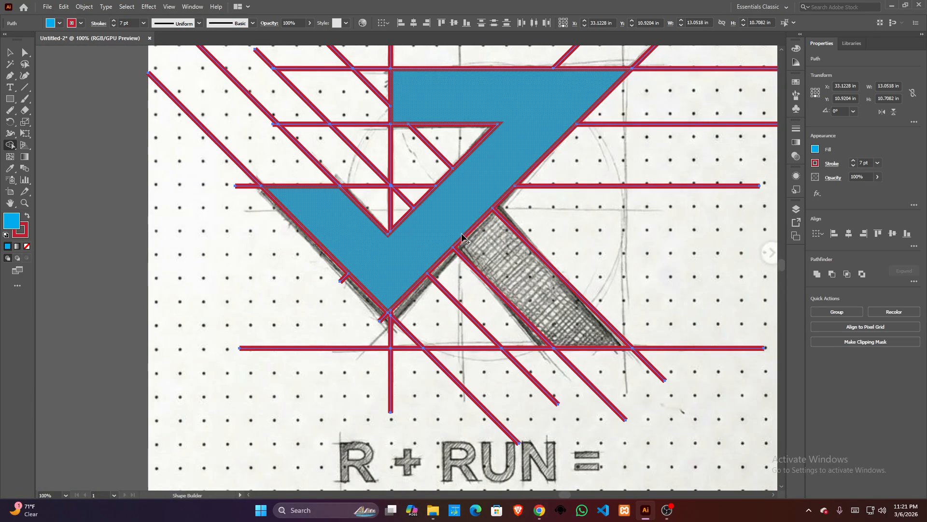
left_click_drag(520, 288, 523, 290)
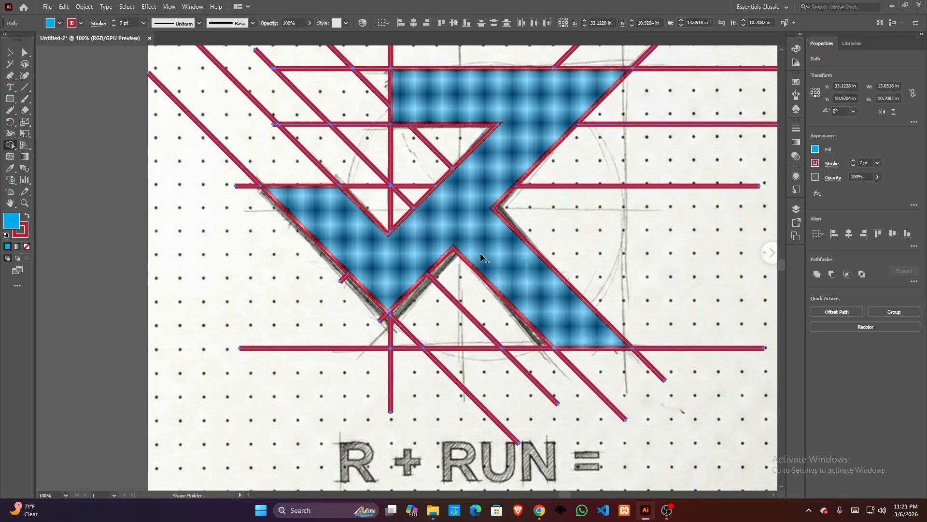
- Move the merged blue logo shape out of the construction lines onto the empty canvas beside the sketch
left_click(10, 56)
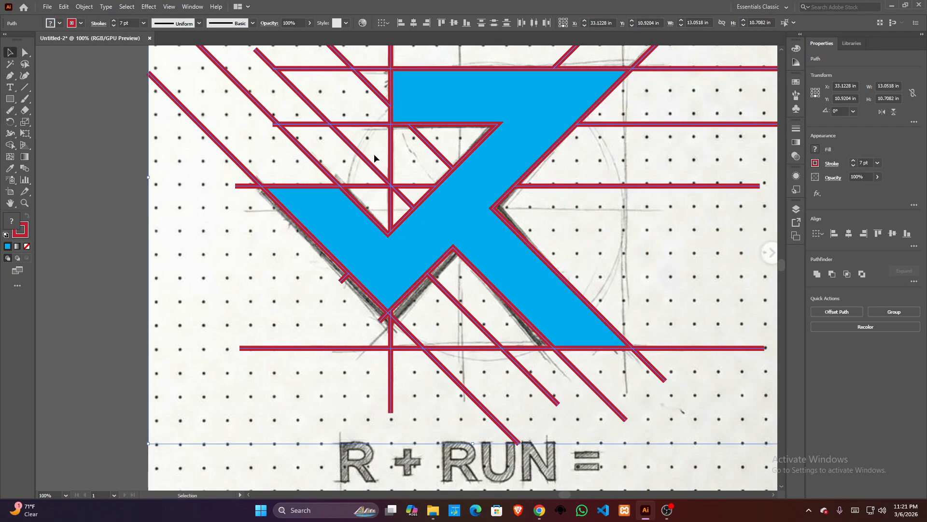
scroll(373, 153, "down", 1)
scroll(366, 187, "down", 2)
left_click_drag(687, 226, 505, 249)
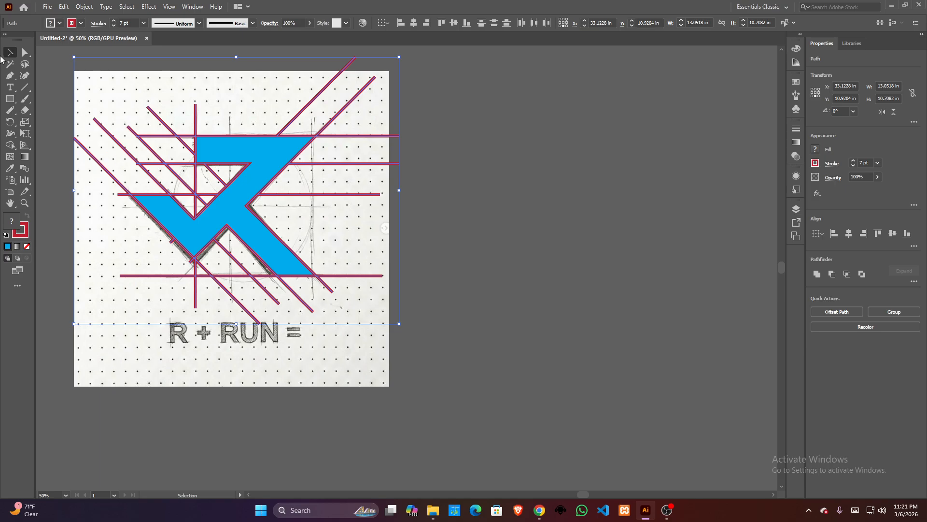
left_click(489, 187)
left_click(265, 162)
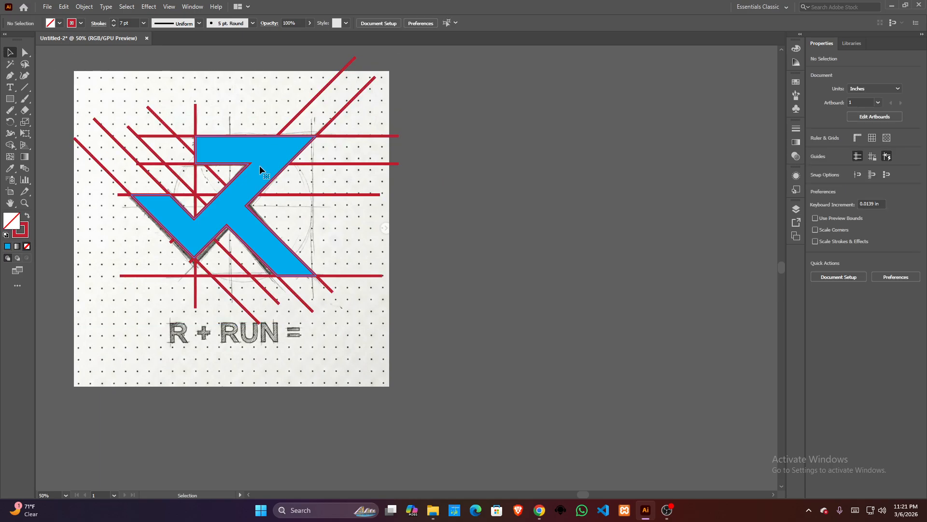
mouse_move(266, 161)
left_mouse_down()
mouse_move(635, 215)
mouse_move(621, 234)
mouse_move(497, 201)
left_mouse_up()
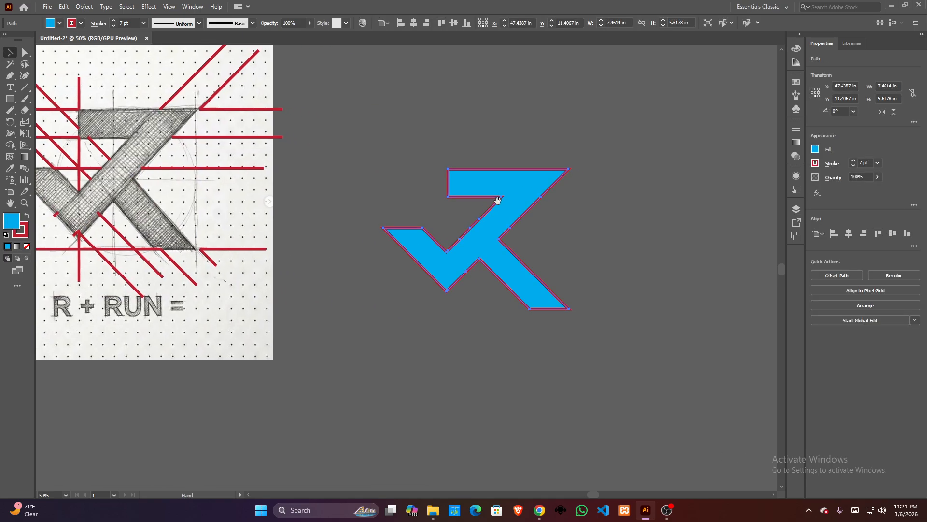
- Set the blue logo shape's stroke weight to 0 pt and move the shape slightly up and closer to the sketch
double_click(122, 22)
type("0")
key("Return")
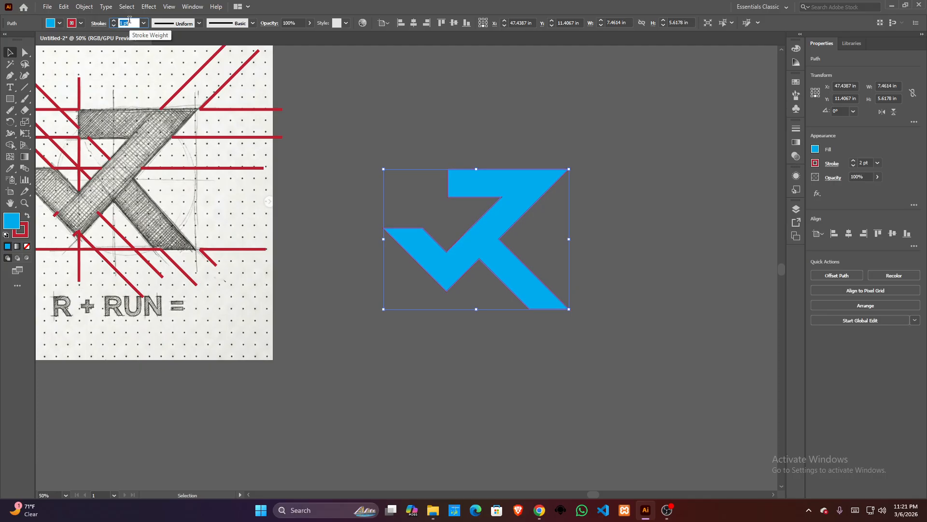
left_click(329, 188)
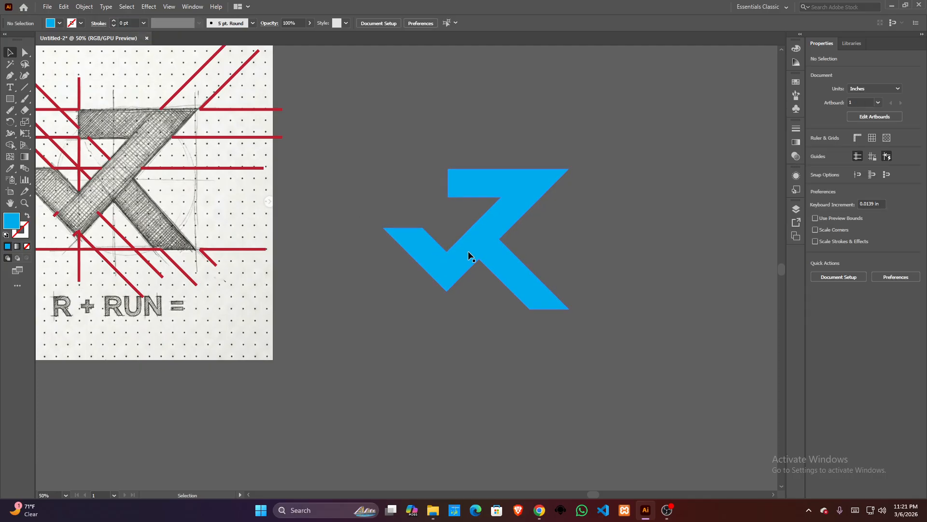
left_click_drag(468, 251, 510, 203)
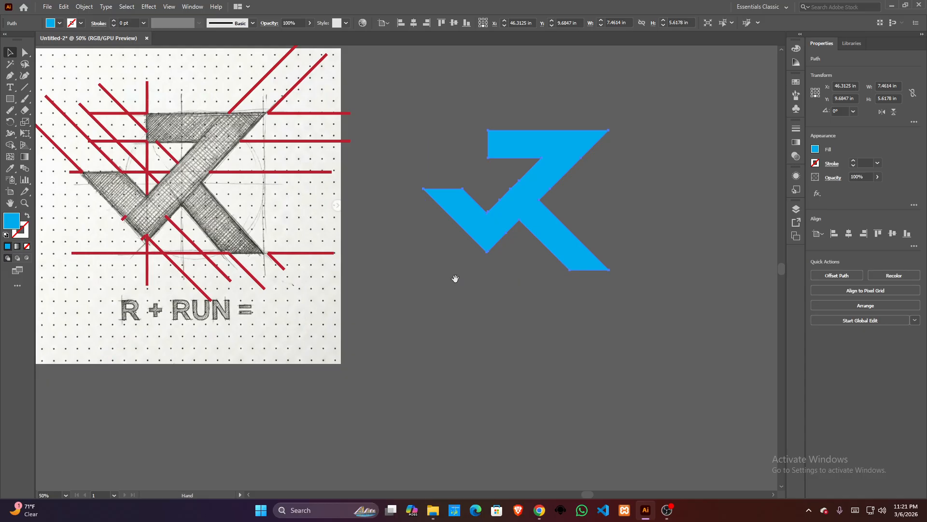
left_click_drag(440, 274, 385, 263)
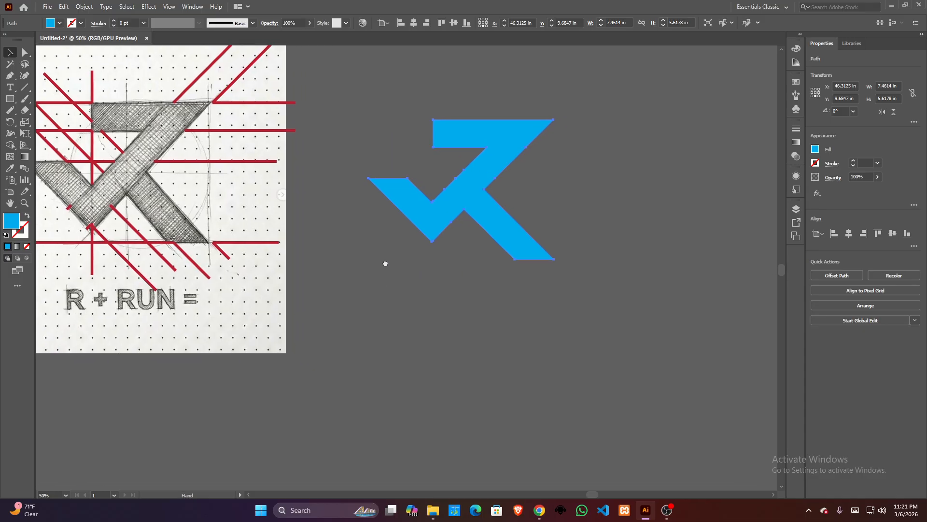
- Add the text "run" below the logo shape and enlarge it to about 252 pt
left_click(10, 88)
left_click(407, 319)
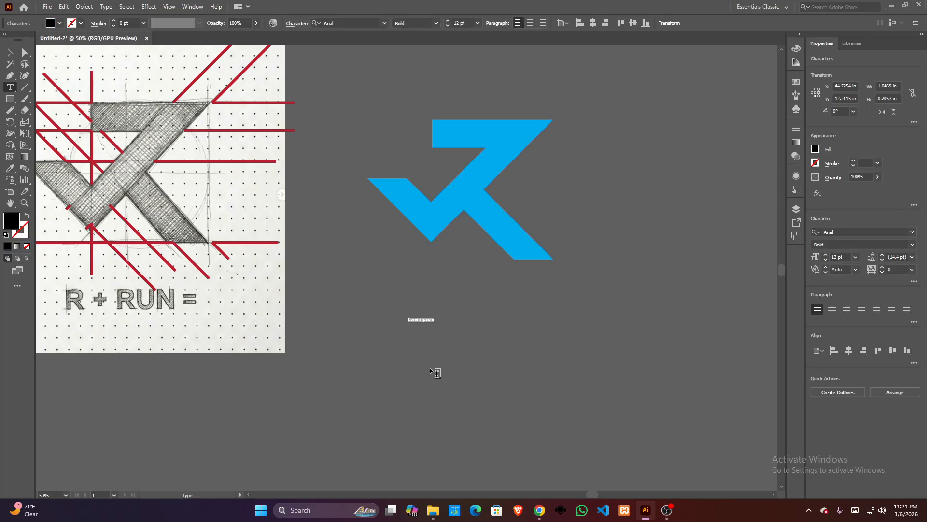
type("run")
left_click(11, 51)
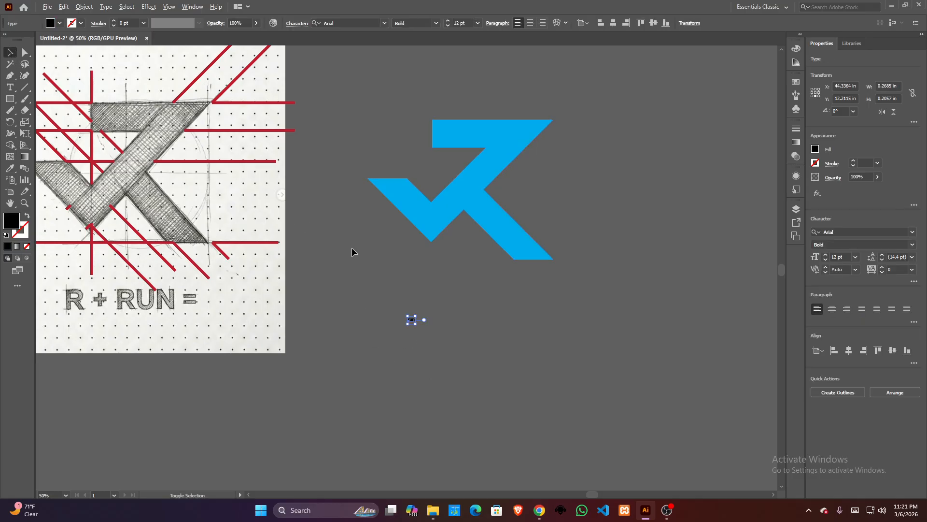
left_click_drag(416, 323, 505, 330)
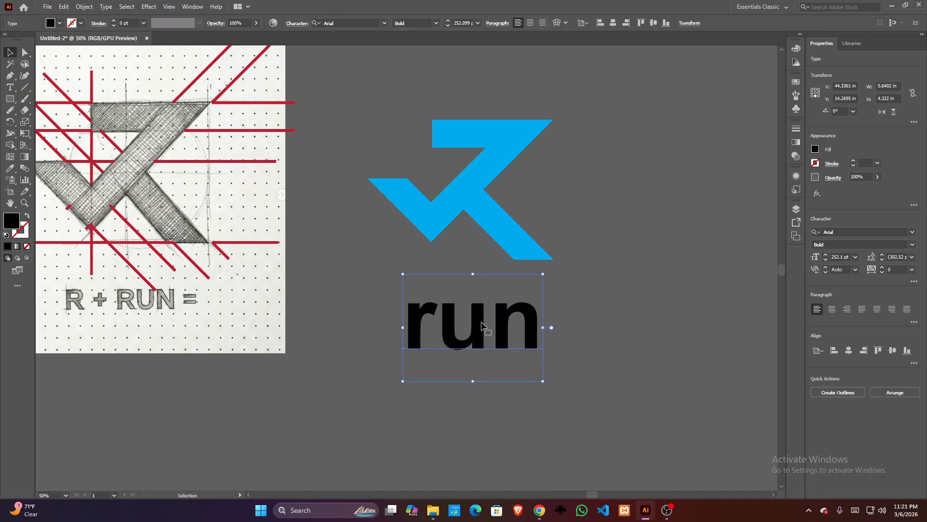
- Change the text to UPPERCASE and move it beside the logo shape
left_click(105, 6)
mouse_move(145, 158)
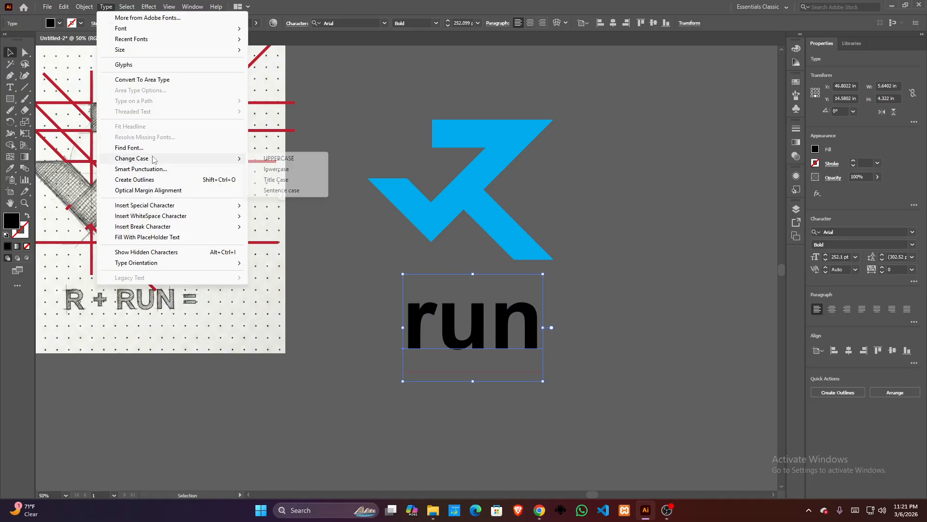
left_click(275, 159)
left_click_drag(449, 333, 501, 246)
- Scale the logo shape proportionally about its centre to about 5.1 × 3.84 in so it sits clear beside the RUN text
left_click(457, 152)
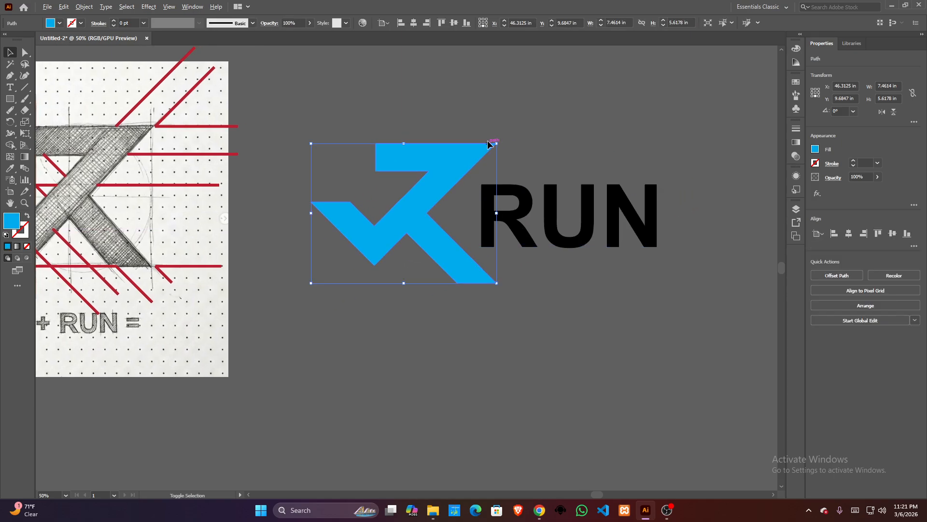
left_click_drag(497, 144, 457, 174)
left_click(475, 286)
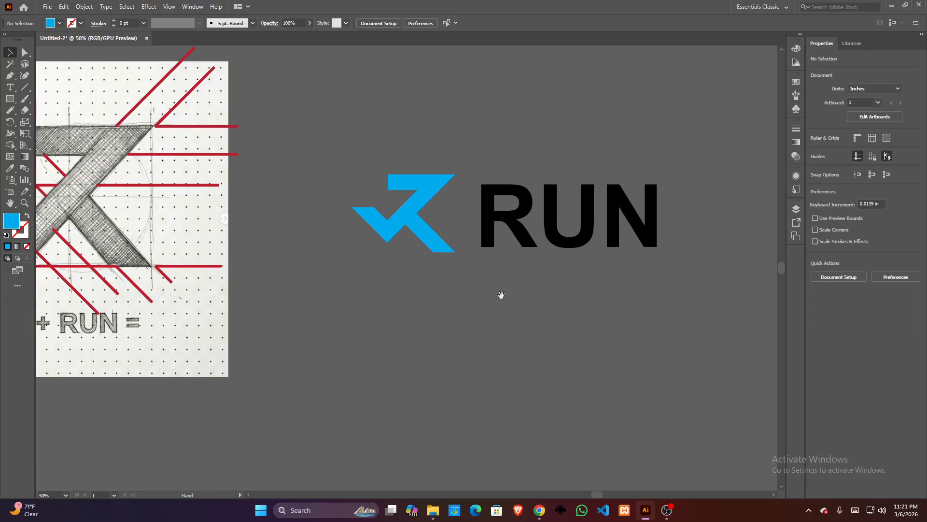
left_click_drag(500, 294, 311, 304)
left_click(312, 239)
left_click(242, 199)
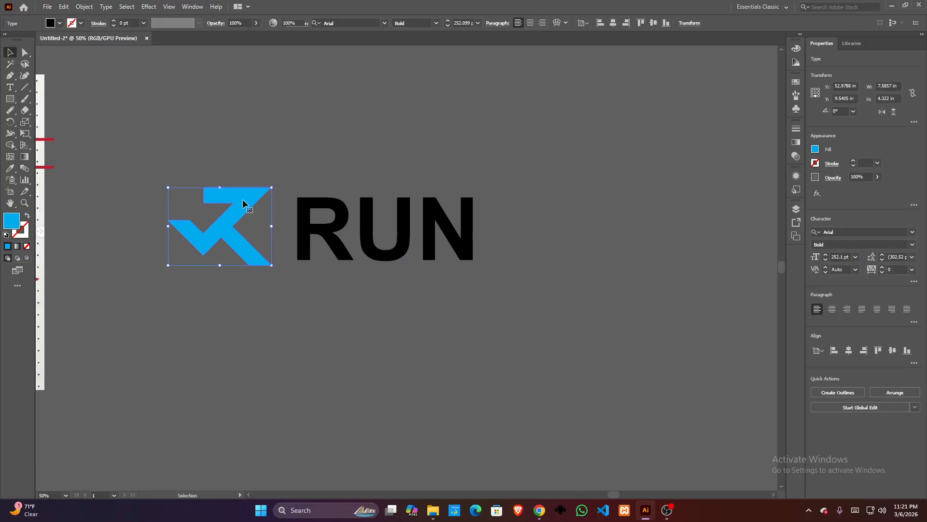
left_click_drag(270, 187, 283, 178)
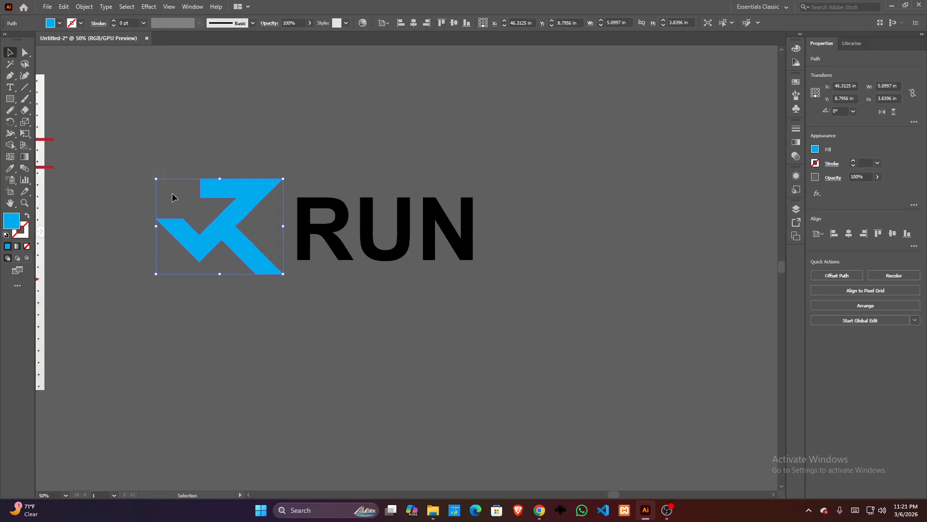
- Select the logo shape together with the RUN text and align their vertical centres
key("ctrl+a")
left_click(365, 23)
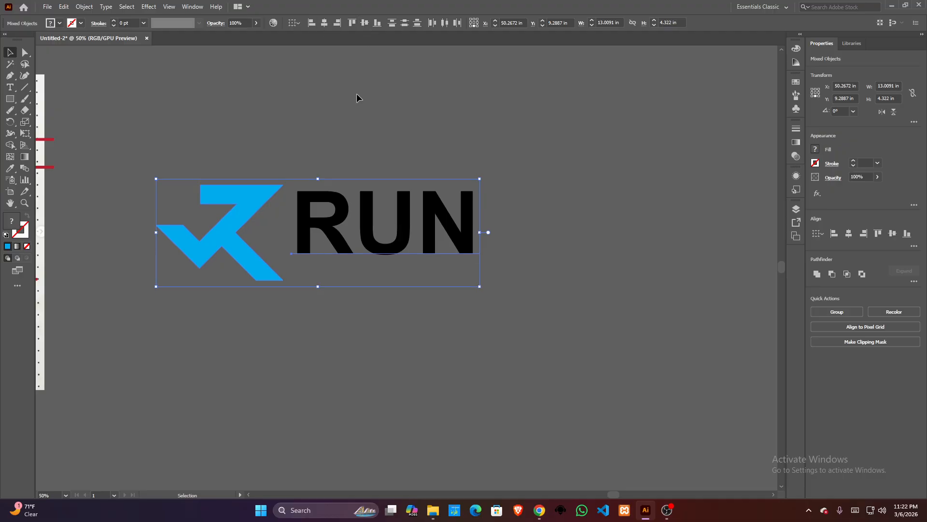
left_click(442, 155)
left_click(328, 220)
right_click(327, 218)
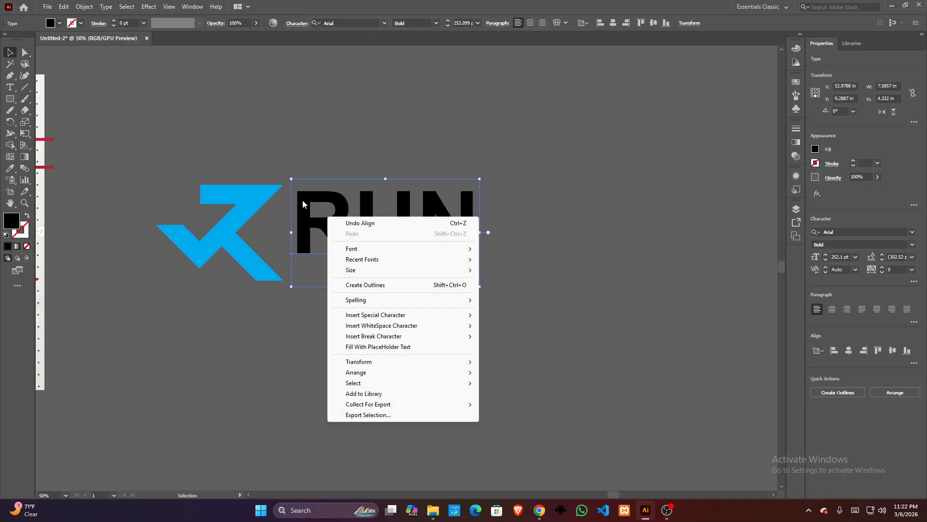
left_click(318, 161)
left_click_drag(330, 193, 380, 235)
key("ctrl+z")
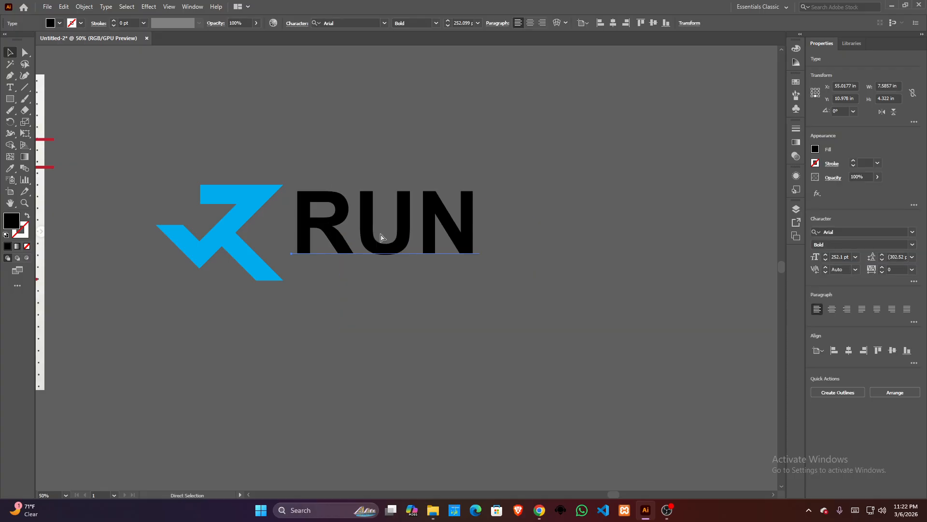
- Expand the RUN text into vector outlines and align the vertical centres of the outlines and the logo shape
left_click(78, 7)
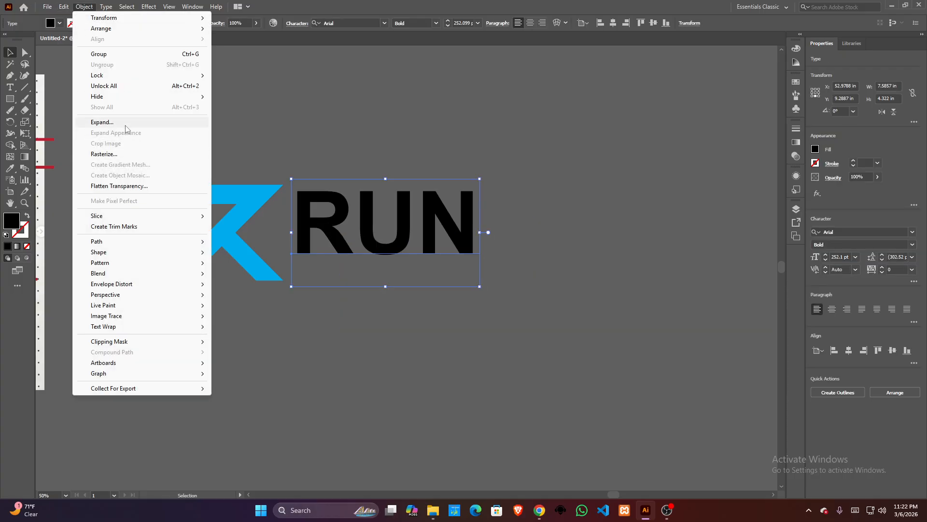
left_click(104, 123)
left_click(394, 296)
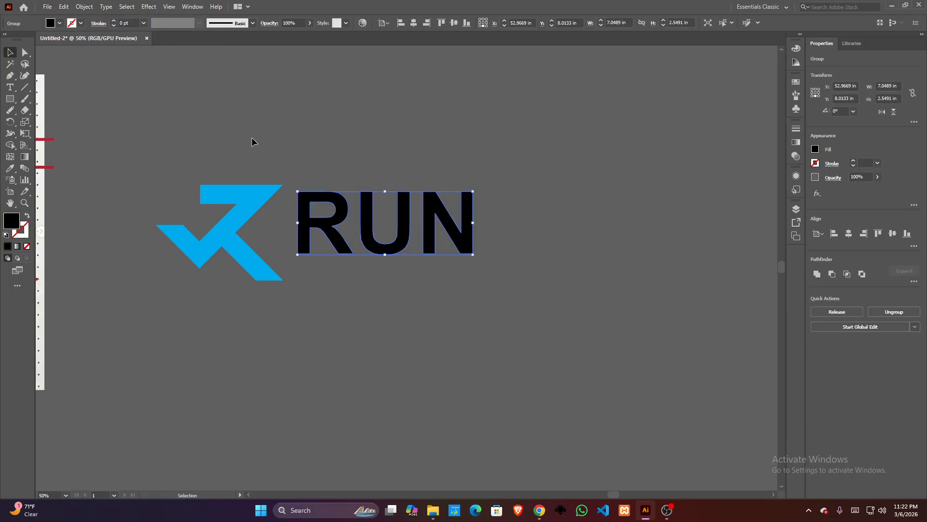
left_click_drag(215, 146, 454, 337)
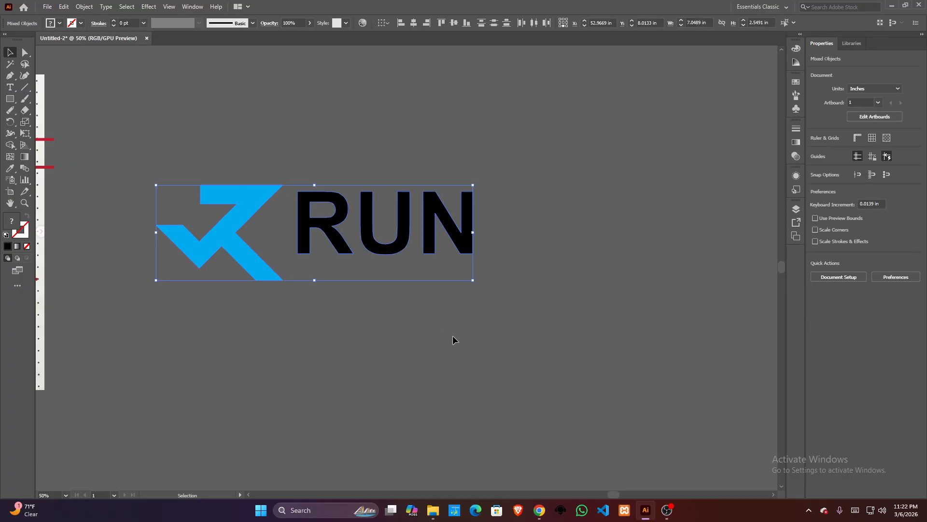
left_click(453, 26)
left_click(412, 101)
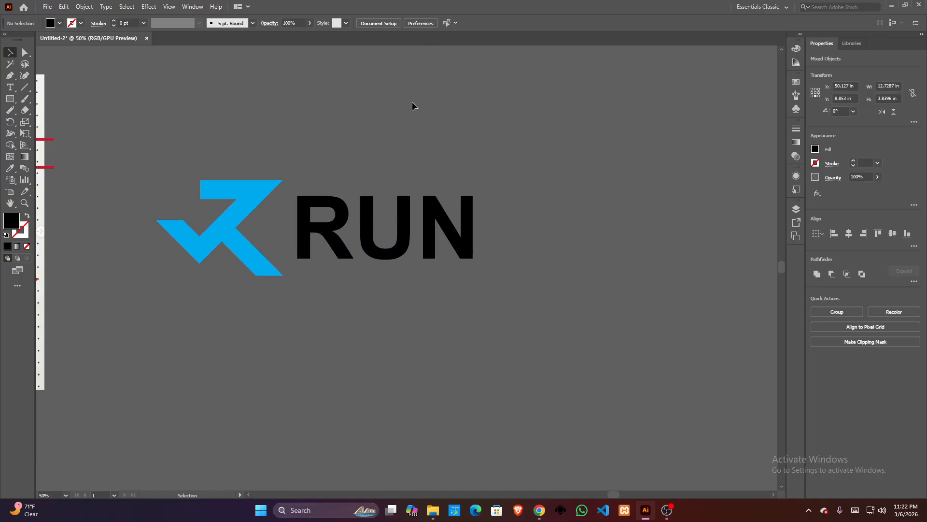
- Duplicate the logo shape together with the outlined RUN lettering, placing the copy below the original
left_click_drag(300, 168, 367, 166)
left_click(317, 185)
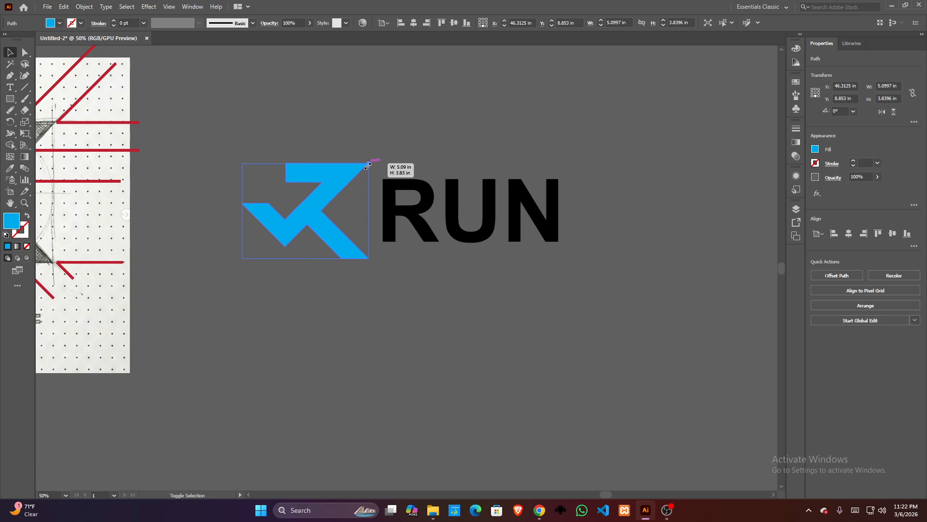
left_click(397, 153)
left_click_drag(420, 153, 451, 124)
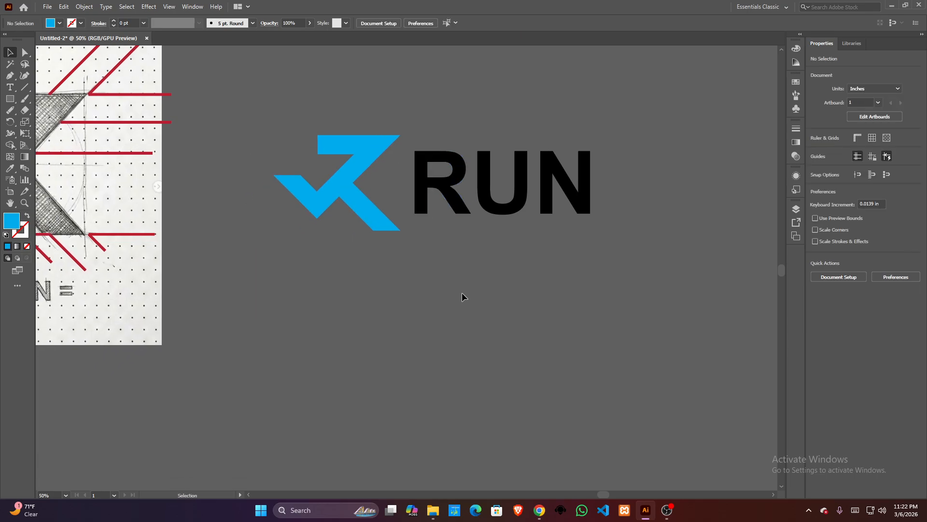
left_click_drag(309, 136, 397, 342)
key("ctrl+z")
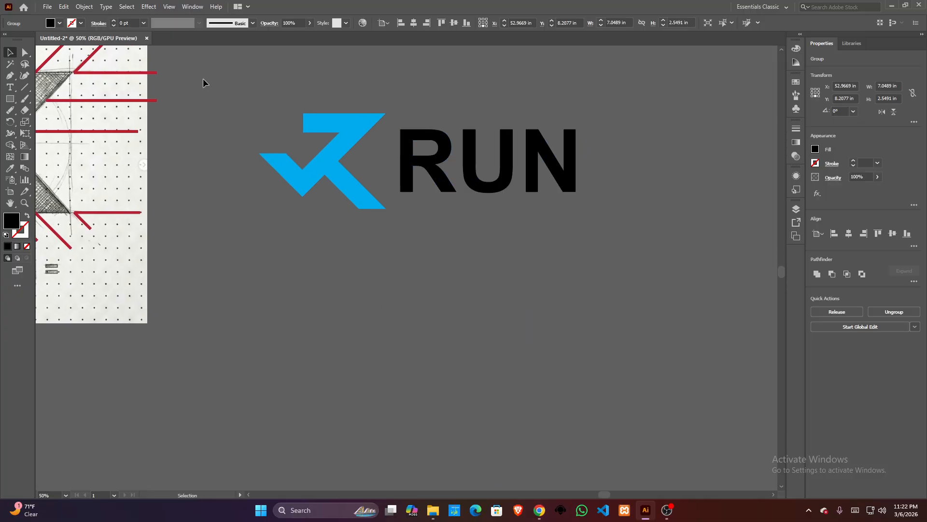
left_click_drag(203, 83, 315, 373)
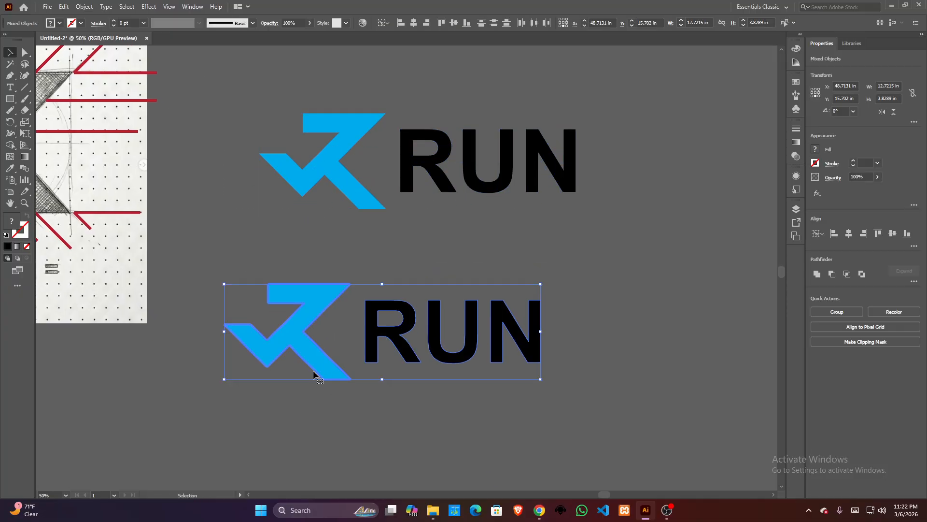
key("ctrl+shift+a")
- Rearrange the copy into a stacked layout with its logo shape above the RUN lettering, and scale that shape down slightly
left_click_drag(393, 357, 393, 357)
left_click_drag(393, 332, 388, 369)
left_click(318, 313)
left_click_drag(287, 351, 431, 268)
left_click_drag(488, 236, 483, 241, "alt+shift")
- Align the horizontal centres of the stacked logo shape and RUN lettering, and move the pair further down from the original
left_click_drag(293, 277, 447, 360)
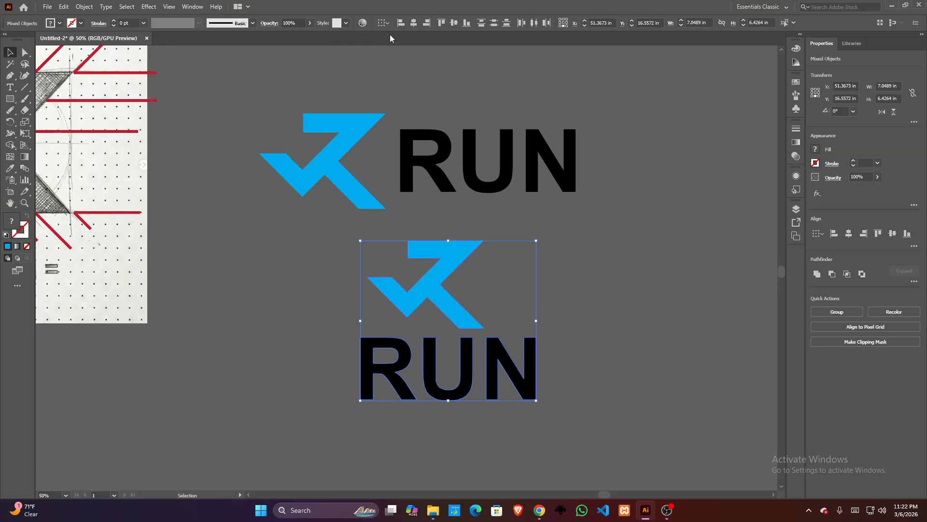
left_click(414, 23)
left_click(592, 286)
left_click_drag(592, 283, 530, 248)
left_click_drag(272, 213, 375, 326)
left_click_drag(380, 246, 372, 286)
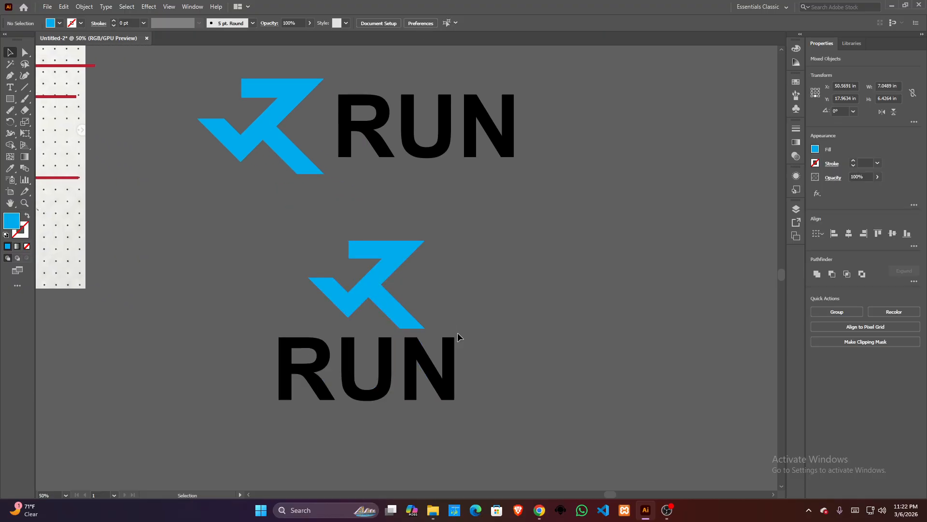
- Scale the stacked RUN lettering proportionally about its centre to about 5.67 × 2.05 in
left_click(435, 351)
left_click_drag(454, 337, 441, 341)
left_click(286, 334)
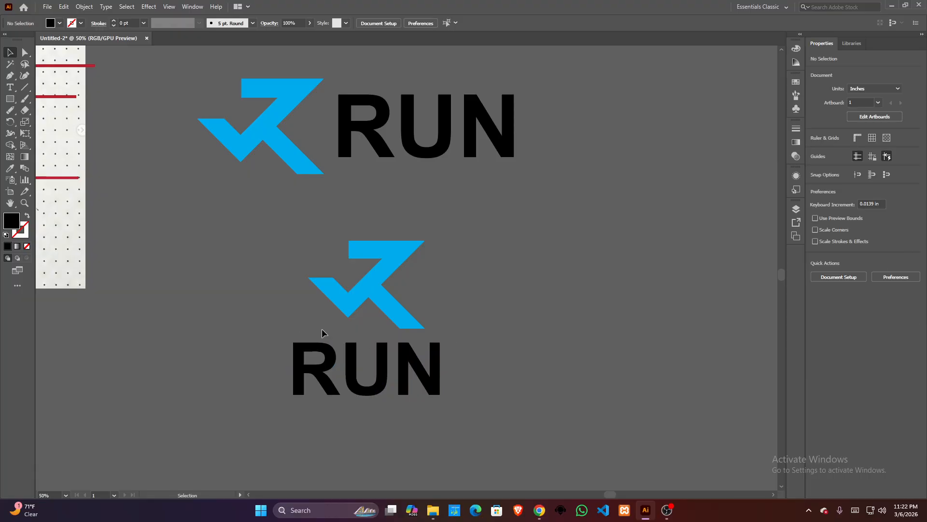
left_click(323, 348)
left_click_drag(440, 340, 441, 344)
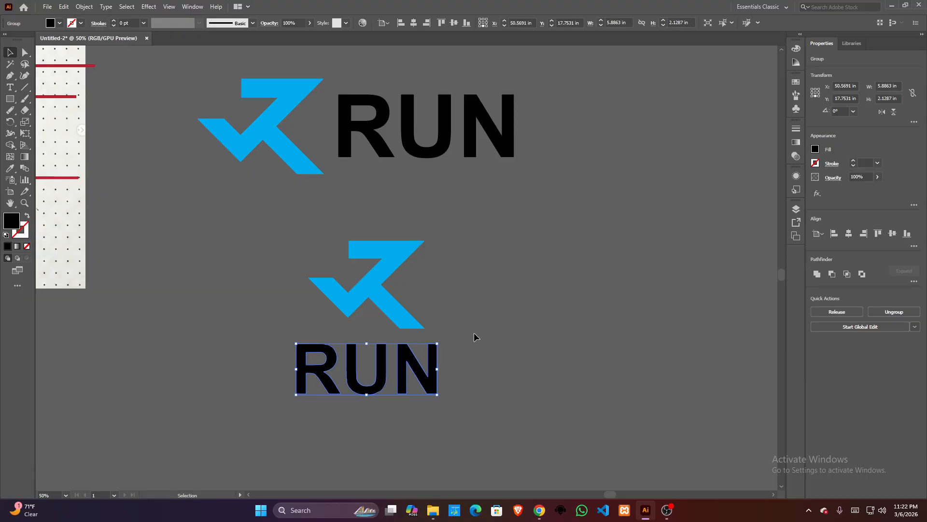
left_click(261, 254)
left_click_drag(261, 253, 449, 367)
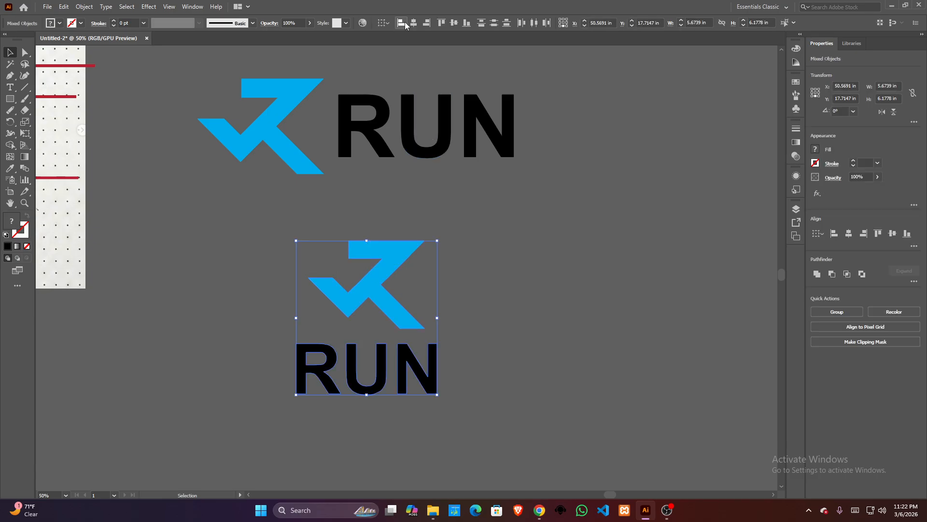
left_click(544, 306)
- Nudge the stacked RUN lettering straight up until it sits close beneath its logo shape
left_click(356, 392)
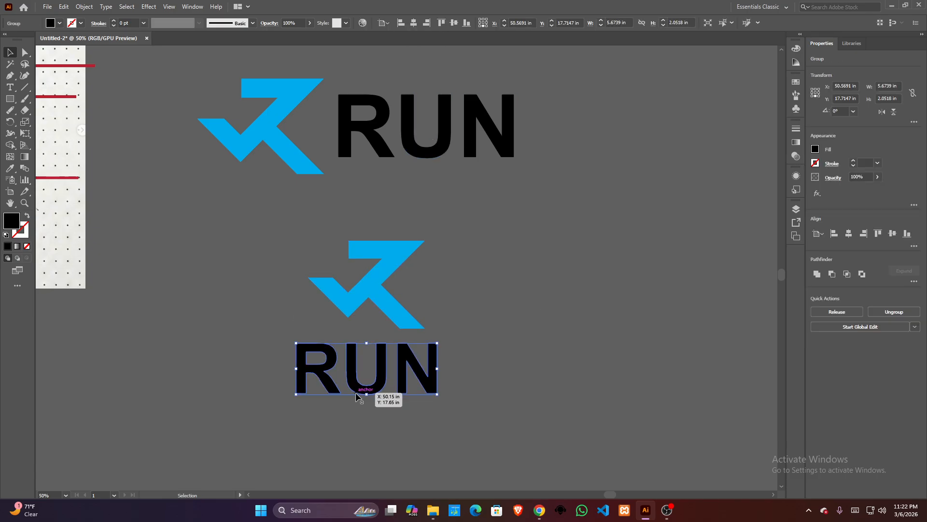
key("shift+Up")
key("shift+Up")
key("shift+Up")
scroll(358, 353, "up", 1)
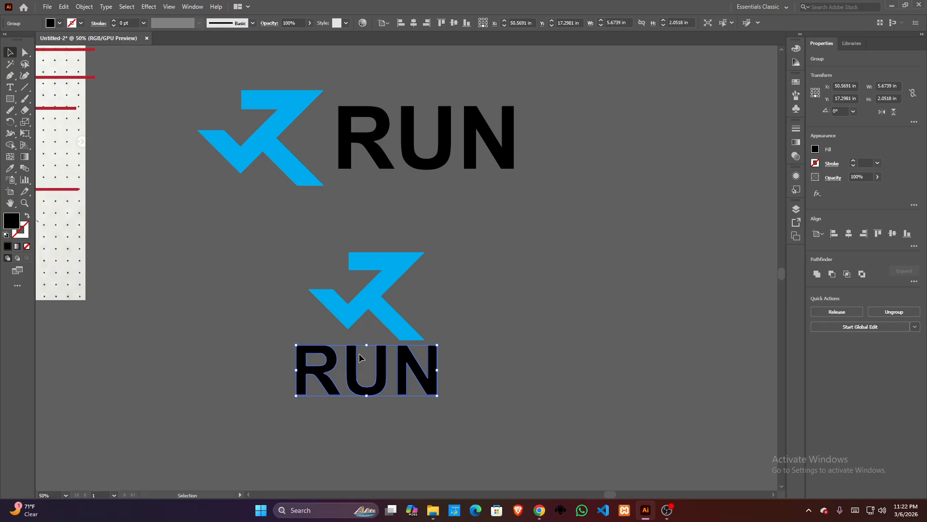
left_click_drag(336, 244, 503, 422)
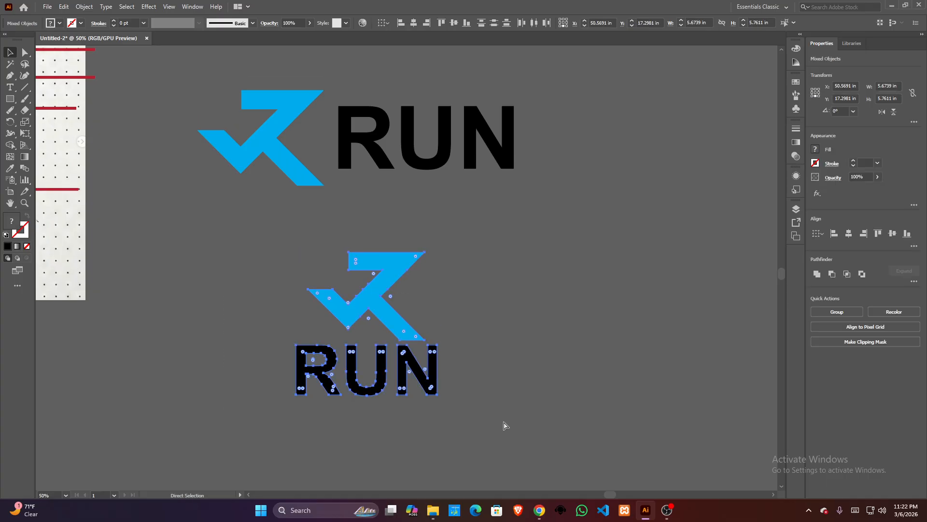
left_click(531, 309)
- Group the logo shape and RUN lettering of the horizontal version
left_click_drag(426, 239, 447, 352)
left_click(313, 263)
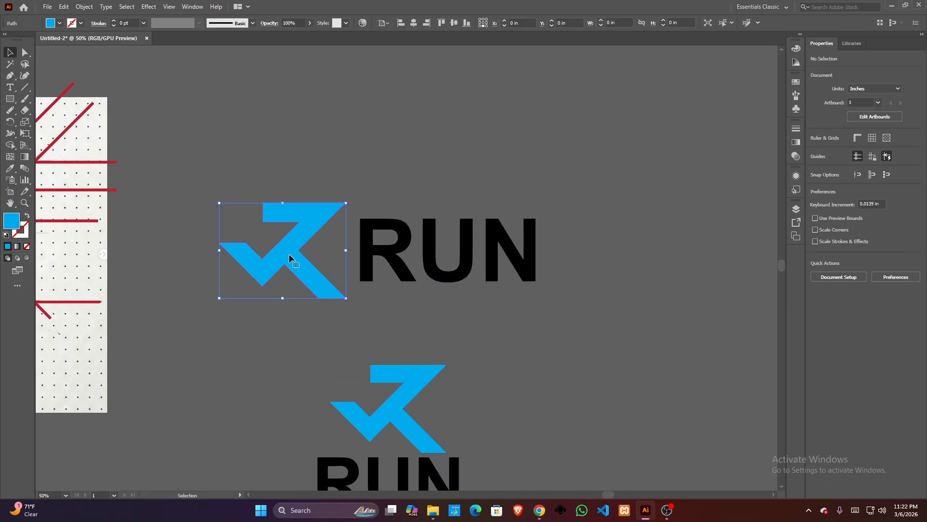
left_click_drag(214, 169, 552, 276)
key("a")
key("ctrl+g")
key("v")
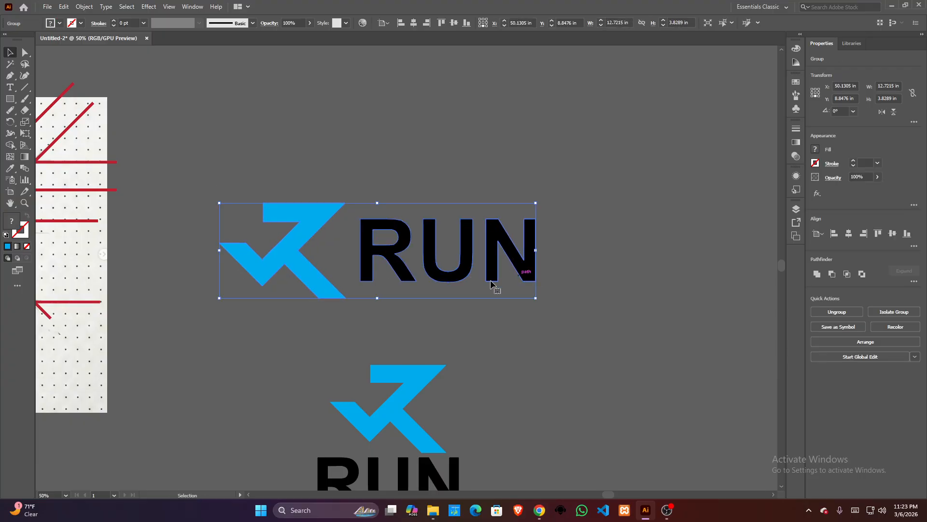
- Delete all the red construction lines drawn over the sketch image
scroll(414, 212, "down", 5)
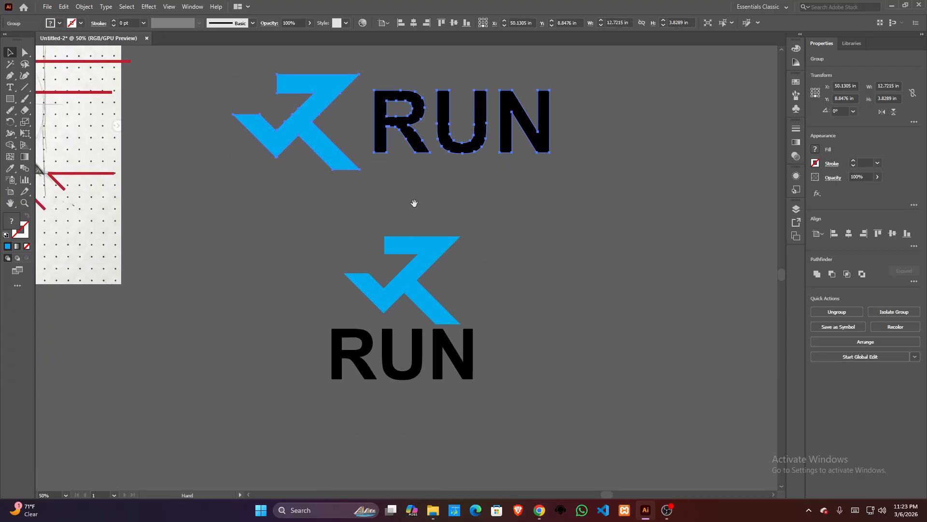
mouse_move(222, 269)
left_mouse_down()
mouse_move(373, 300)
mouse_move(401, 325)
mouse_move(580, 328)
left_mouse_up()
left_click_drag(169, 222, 158, 256)
left_click_drag(148, 76, 454, 309)
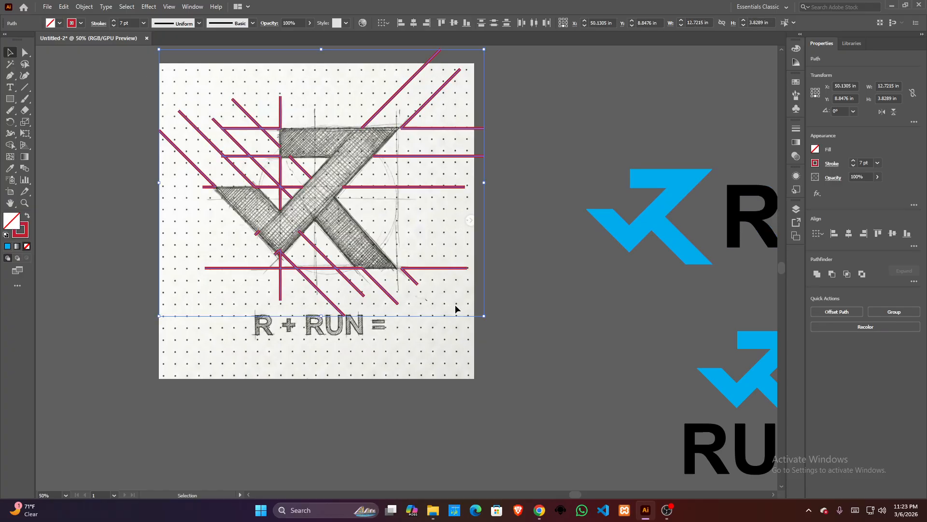
key("Delete")
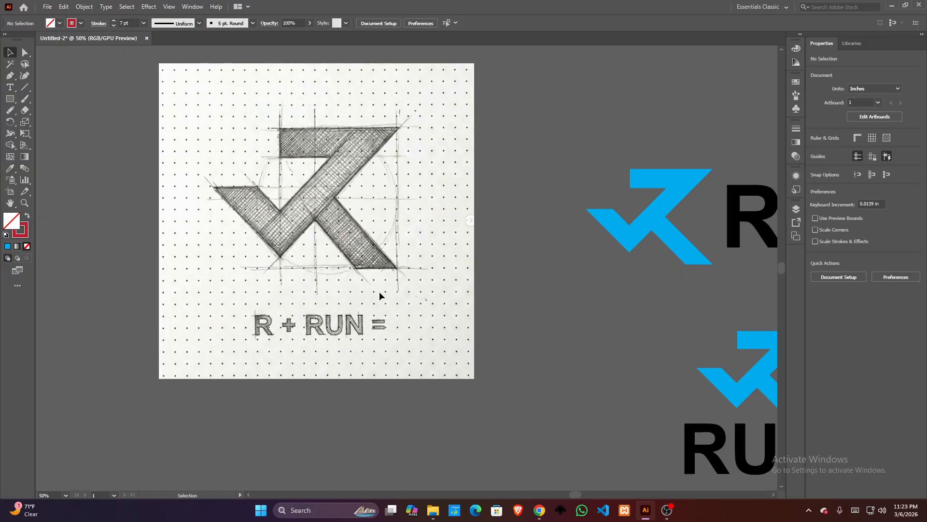
left_click_drag(463, 239, 305, 184)
mouse_move(254, 200)
left_mouse_down()
mouse_move(248, 206)
mouse_move(275, 222)
left_mouse_up()
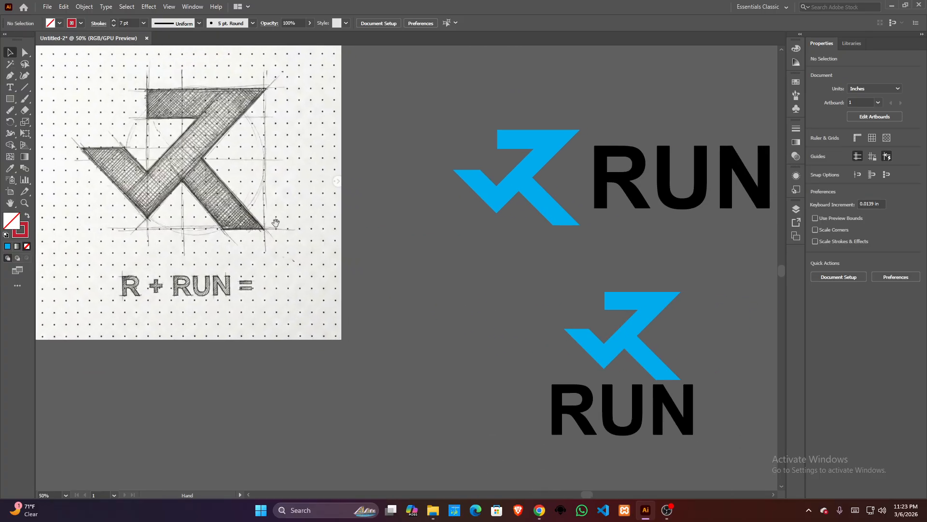
scroll(307, 239, "down", 1)
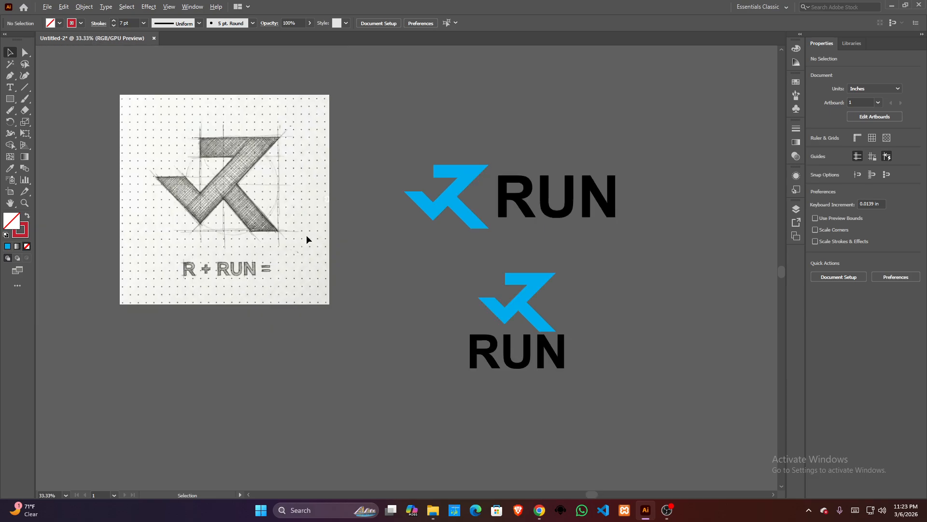